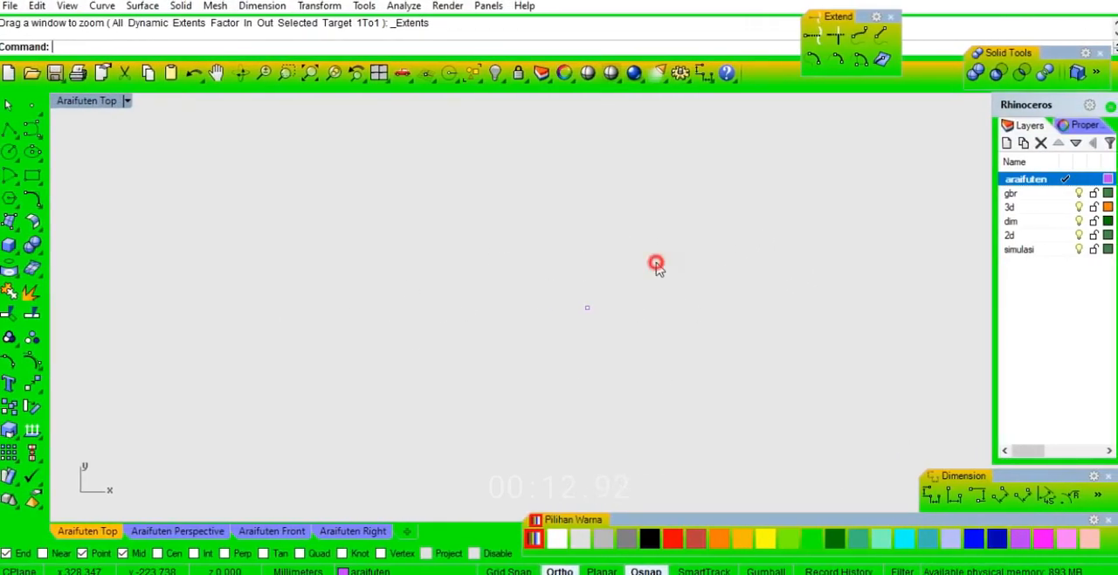
Copy the existing point horizontally to the left to start a row of points.
left_click_drag(636, 275, 584, 335)
key("c")
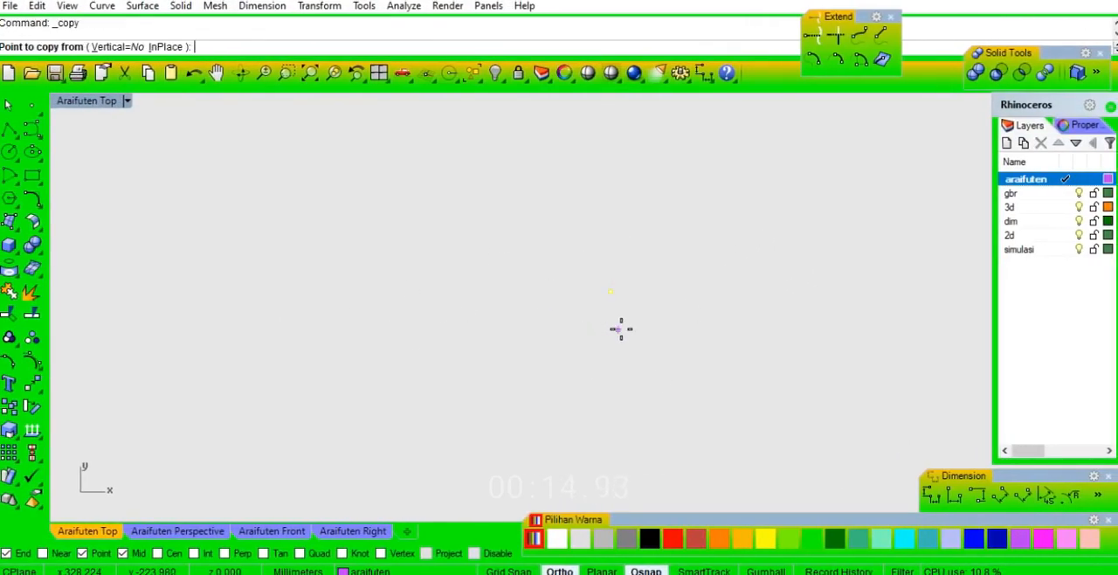
left_click(621, 329)
left_click(598, 329)
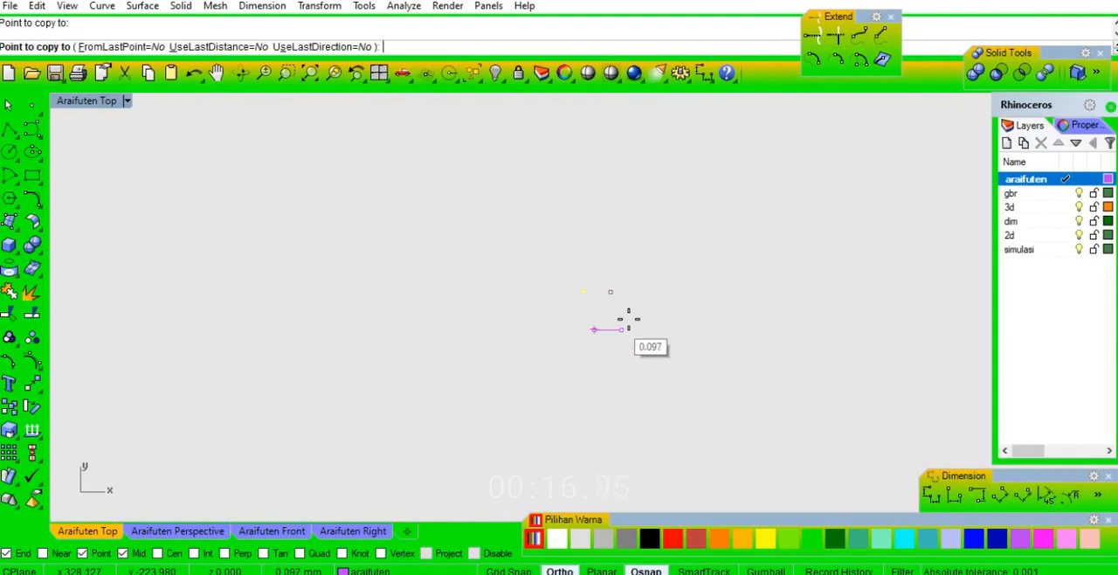
key("Return")
Copy the second point horizontally to the left, adding a third point to the row.
left_click_drag(353, 360, 352, 361)
key("Return")
left_click(557, 344)
left_click(515, 344)
key("Return")
Copy the third point 40 mm horizontally to the left, then clear the selection.
right_click_drag(391, 362, 577, 321)
scroll(576, 321, "down", 4)
left_click_drag(534, 251, 428, 327)
key("Return")
left_click(569, 331)
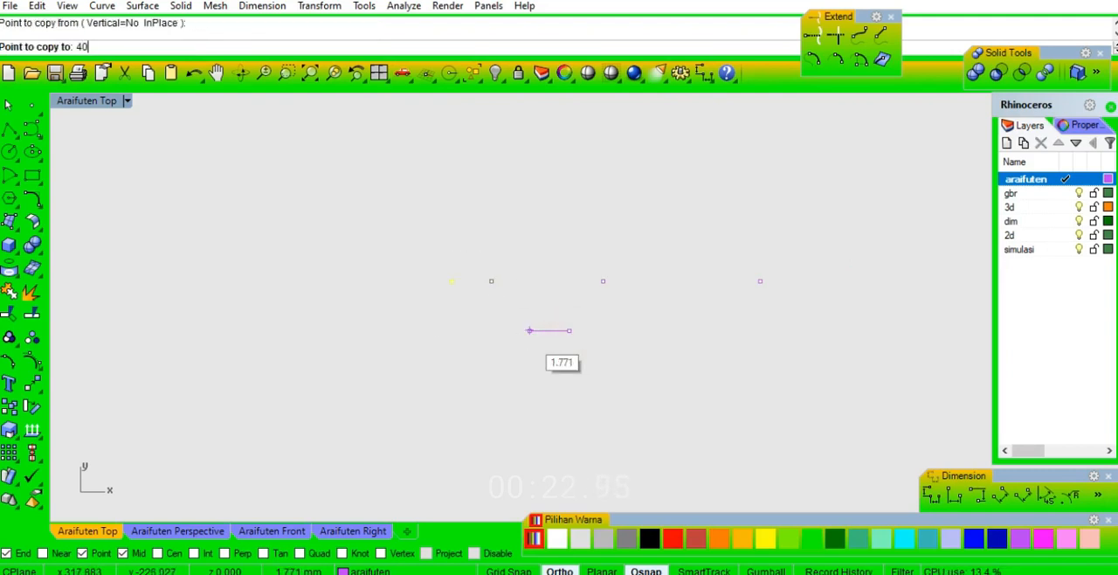
left_click(527, 334)
key("Return")
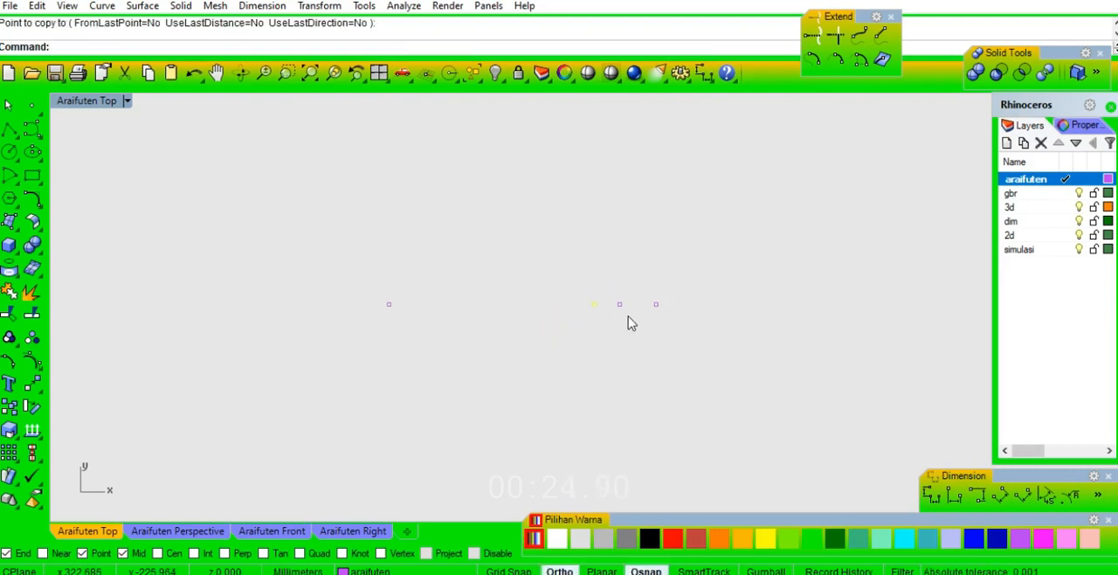
middle_click(878, 228)
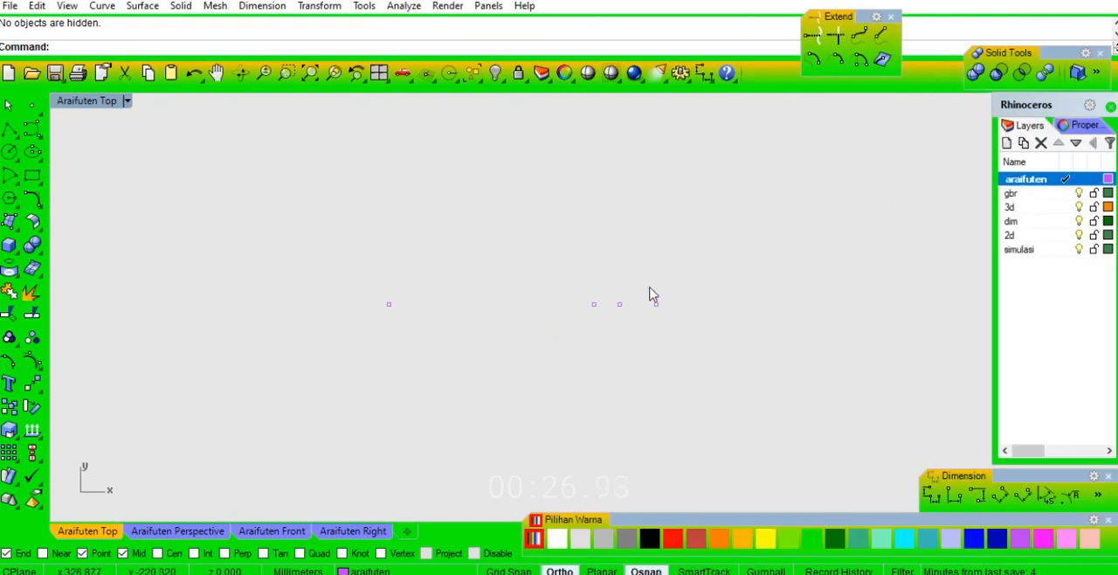
Copy the fourth point, at the left end of the row, 9 mm to the left.
left_click_drag(364, 346, 366, 349)
key("Return")
left_click(464, 384)
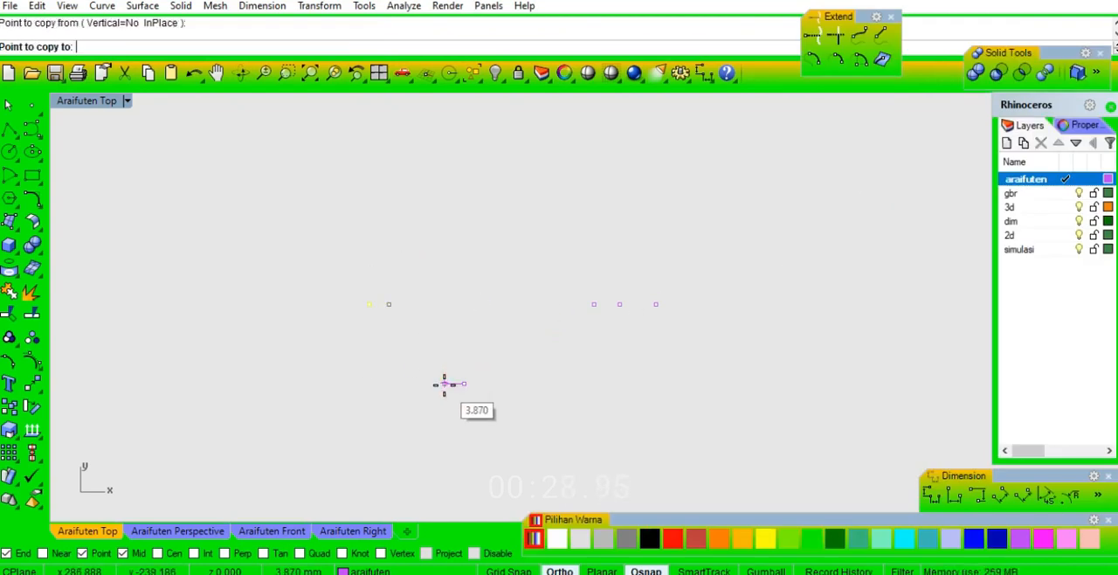
left_click(429, 384)
key("Return")
Copy the fifth point of the row 5 mm to the left.
left_click_drag(364, 278, 323, 336)
key("Return")
left_click(414, 342)
left_click(389, 341)
key("Return")
Copy the sixth point a short distance to the left, adding a seventh point to the row.
right_click_drag(326, 358, 460, 365)
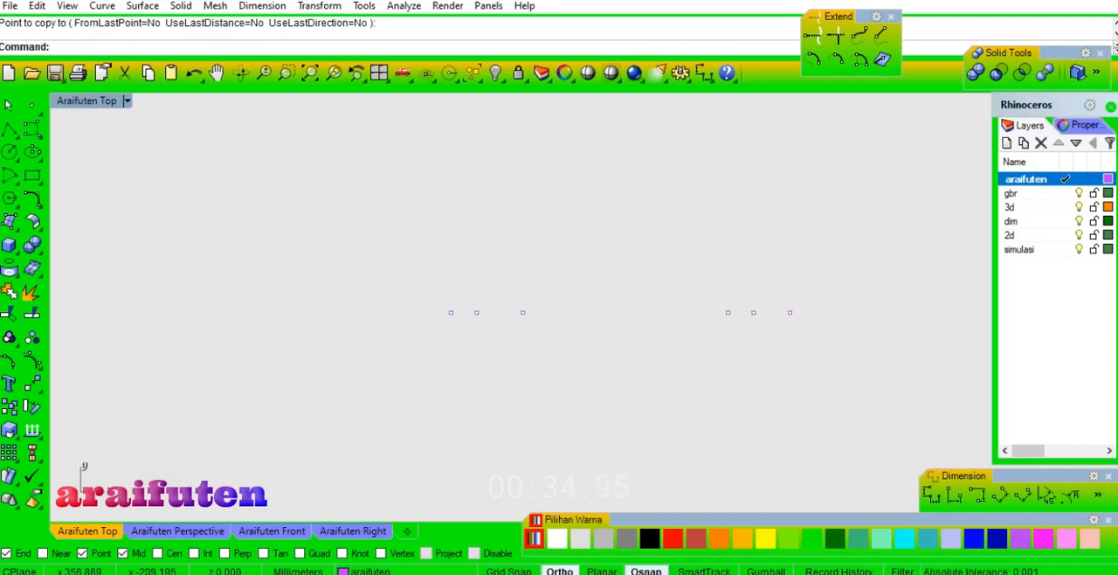
left_click(451, 312)
key("Return")
left_click(448, 355)
left_click(420, 360)
key("Return")
Copy the seventh point, at the left end of the row, 10 mm to the left.
left_click(421, 311)
key("Return")
left_click(439, 356)
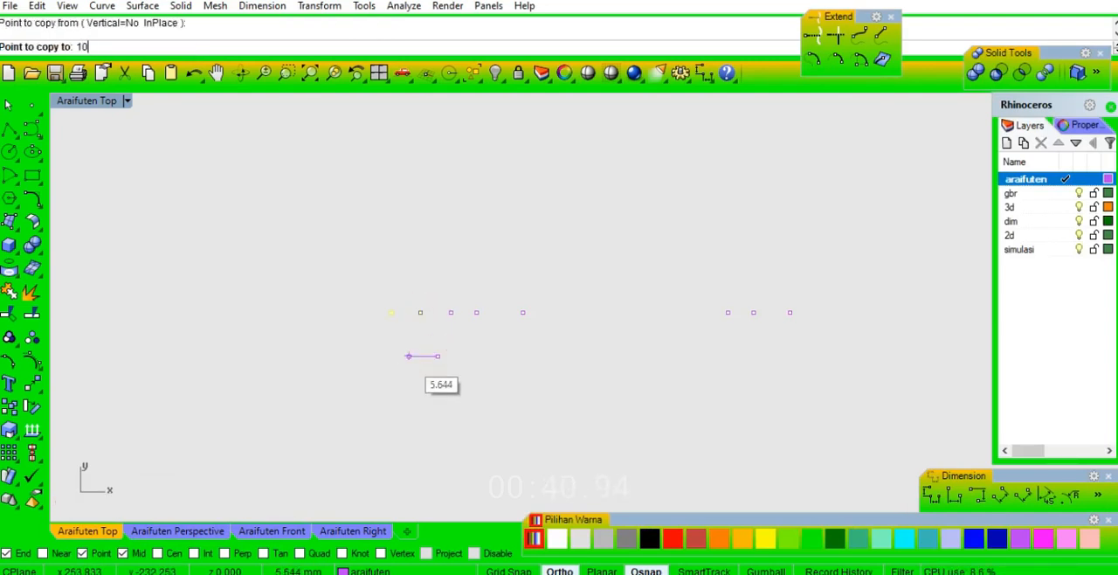
key("Return")
left_click(404, 359)
key("Return")
Copy the eighth point of the row 10 mm to the left.
left_click_drag(385, 302, 337, 352)
key("Return")
left_click(376, 356)
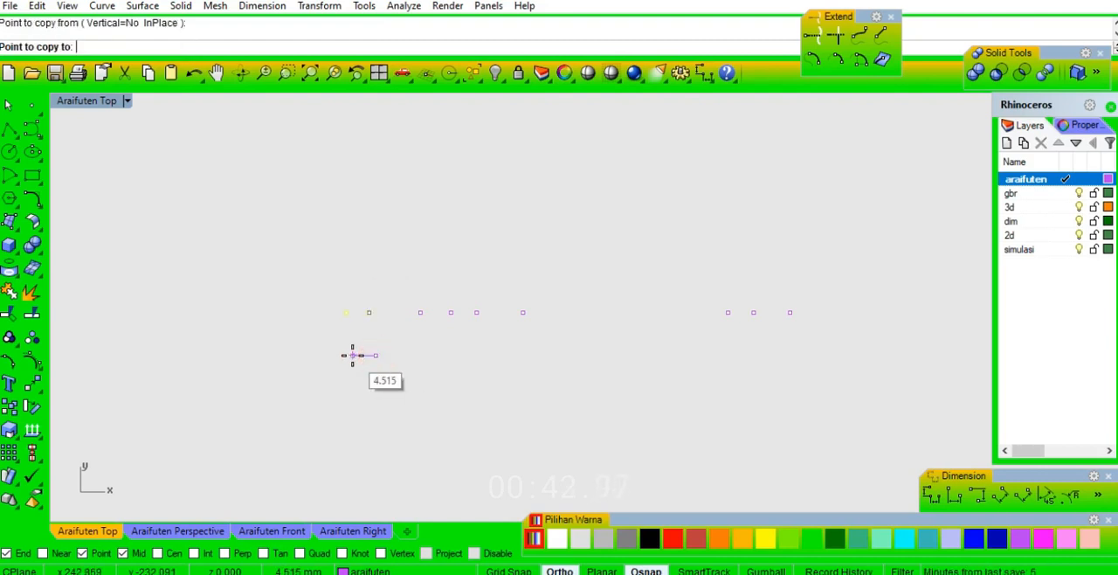
left_click(348, 356)
key("Return")
Copy the ninth point to the left, adding a tenth point to the row.
left_click_drag(336, 294, 305, 322)
key("Return")
left_click(344, 356)
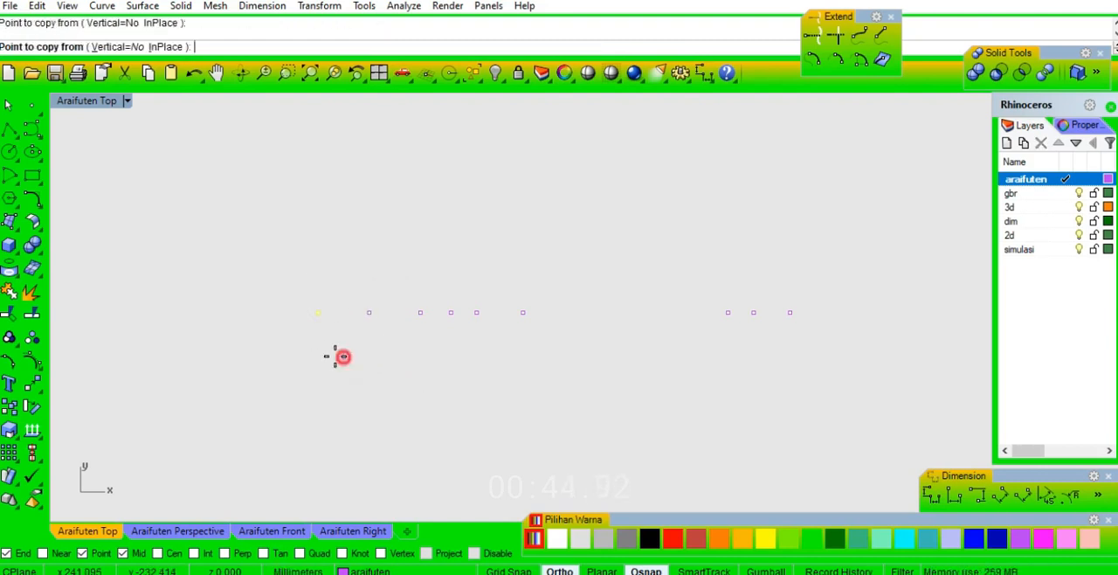
left_click(317, 359)
key("Return")
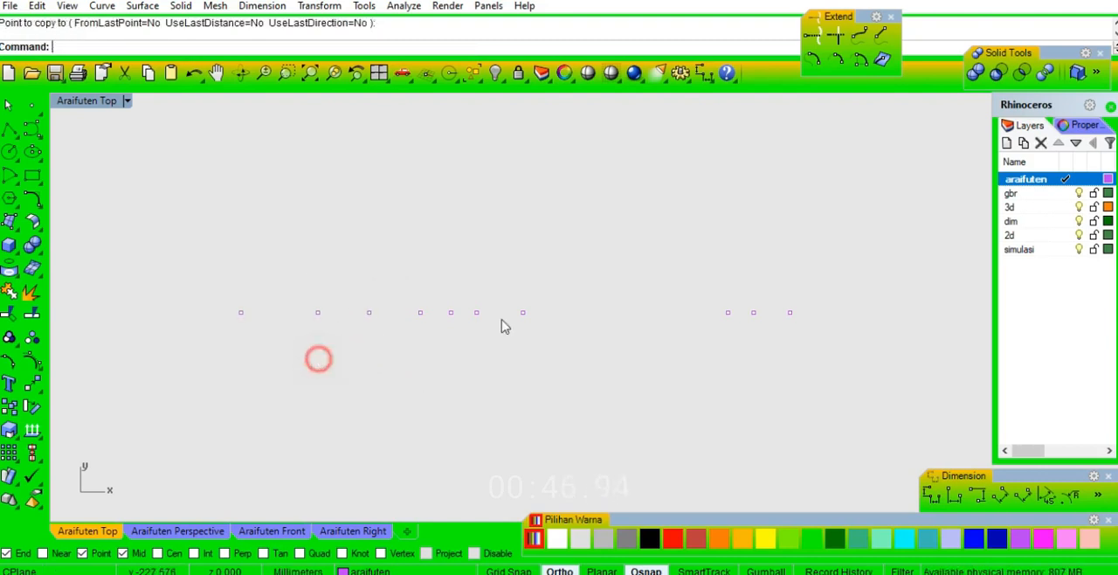
Copy the tenth point, at the left end of the row, 25 mm to the left.
left_click(806, 192)
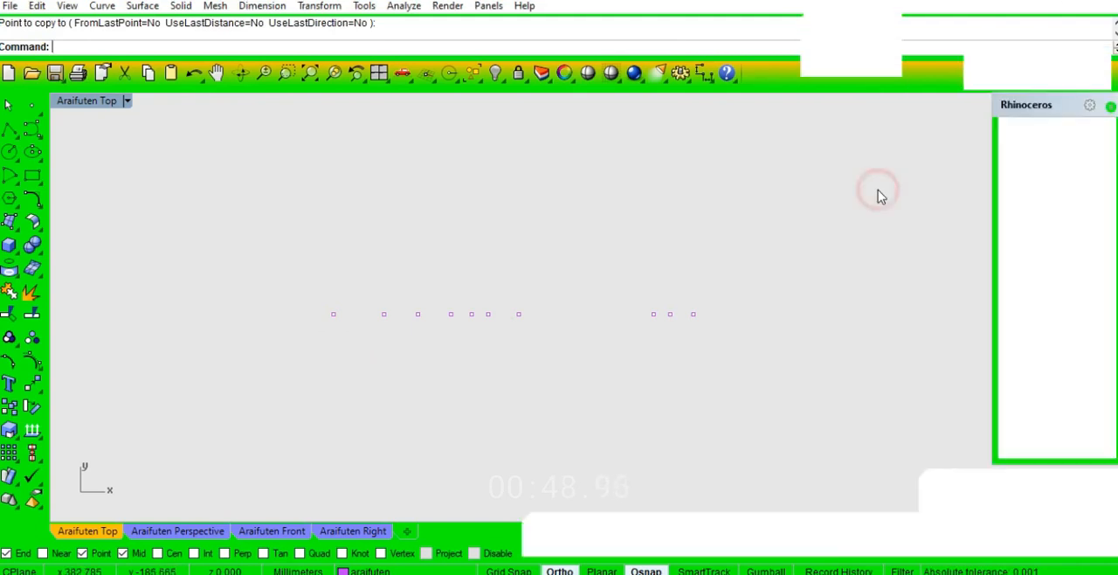
left_click(574, 237)
left_click(331, 316)
key("Return")
left_click(385, 371)
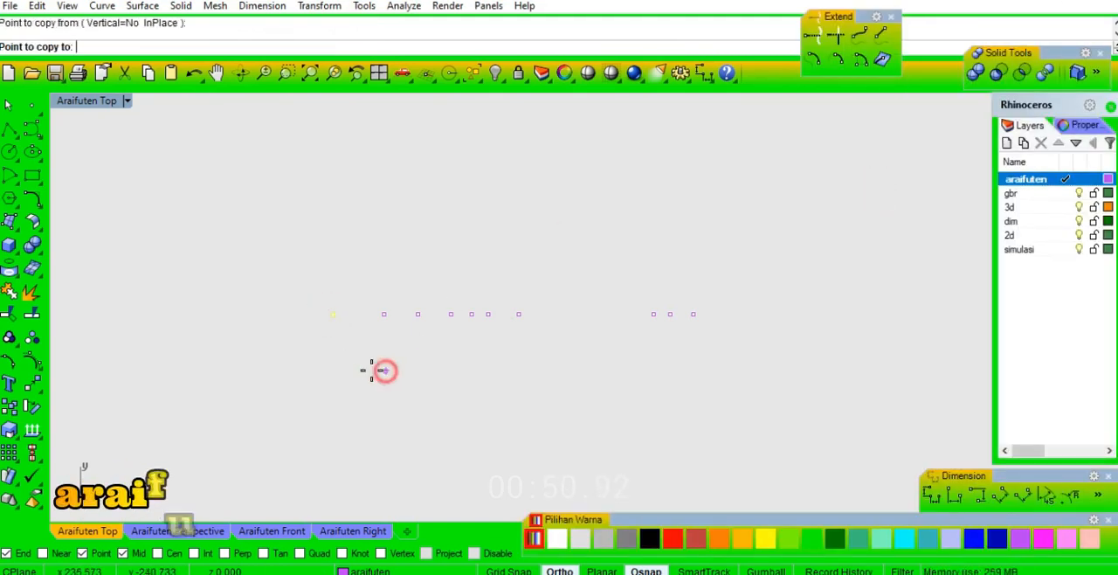
left_click(346, 372)
key("Return")
Copy the eleventh point 10 mm to the left to complete the row of points.
left_click_drag(264, 296, 230, 352)
key("Return")
left_click(335, 373)
type("10")
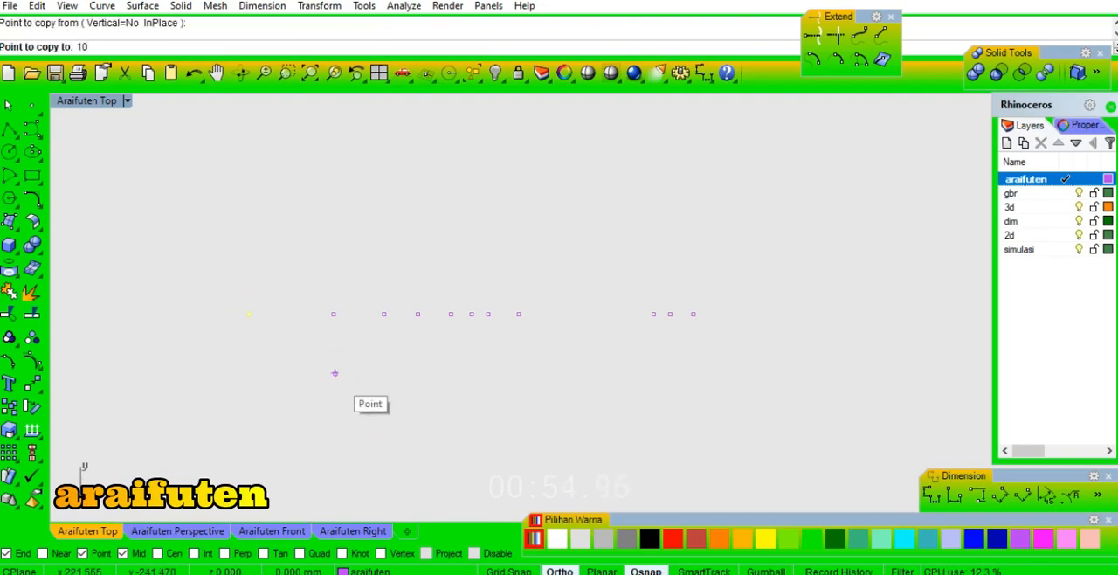
key("Return")
left_click(258, 373)
key("Return")
Draw a short vertical line through the rightmost point using the BothSides option.
scroll(271, 328, "down", 2)
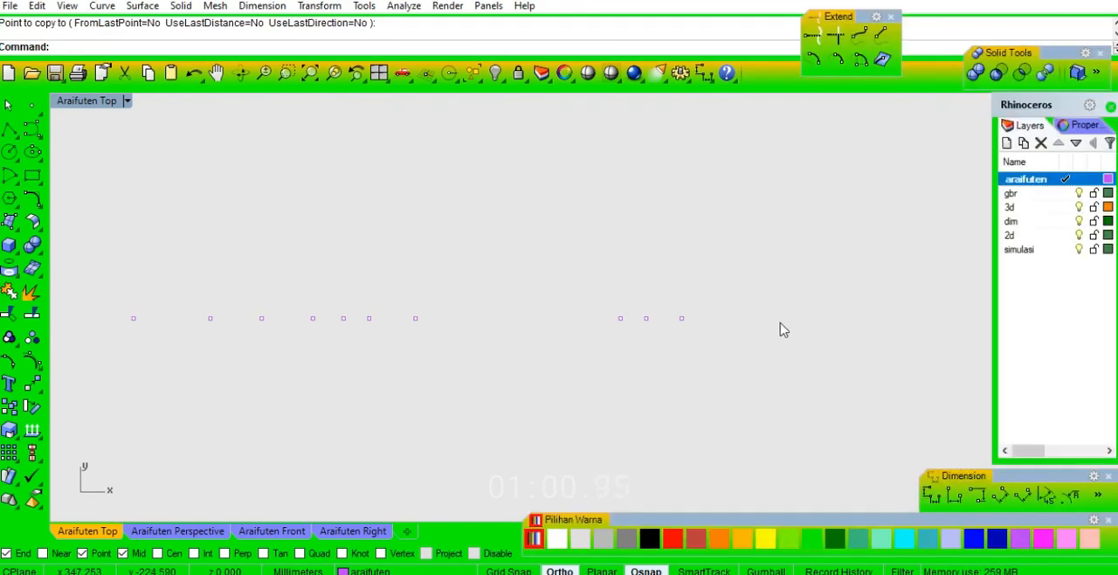
type("l")
key("Return")
left_click(684, 322)
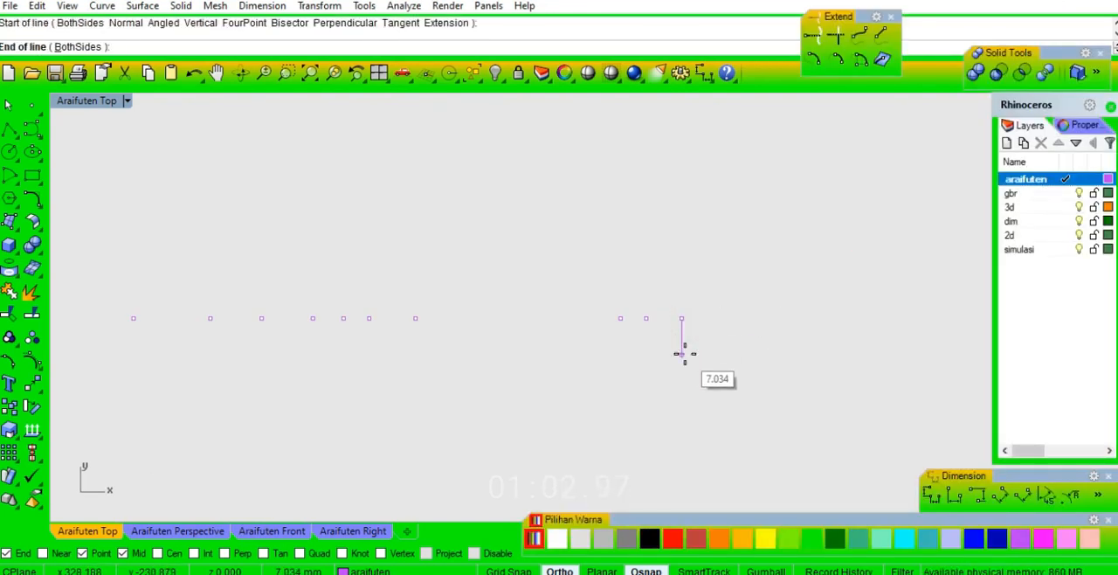
type("b")
key("Return")
left_click(685, 355)
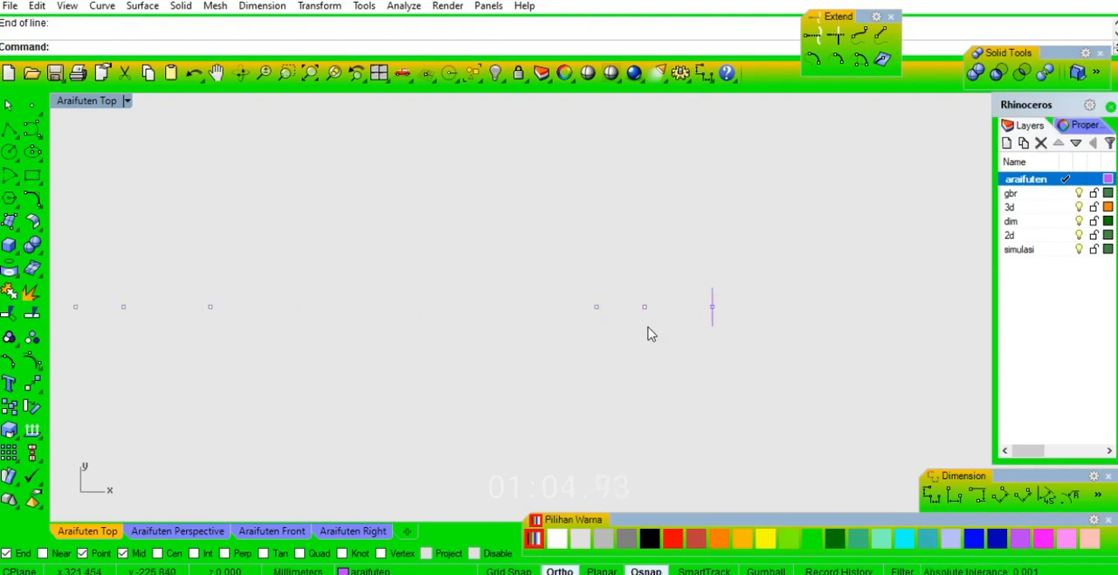
Draw a short vertical BothSides line centred on the third point from the right.
key("Return")
left_click(584, 303)
type("b")
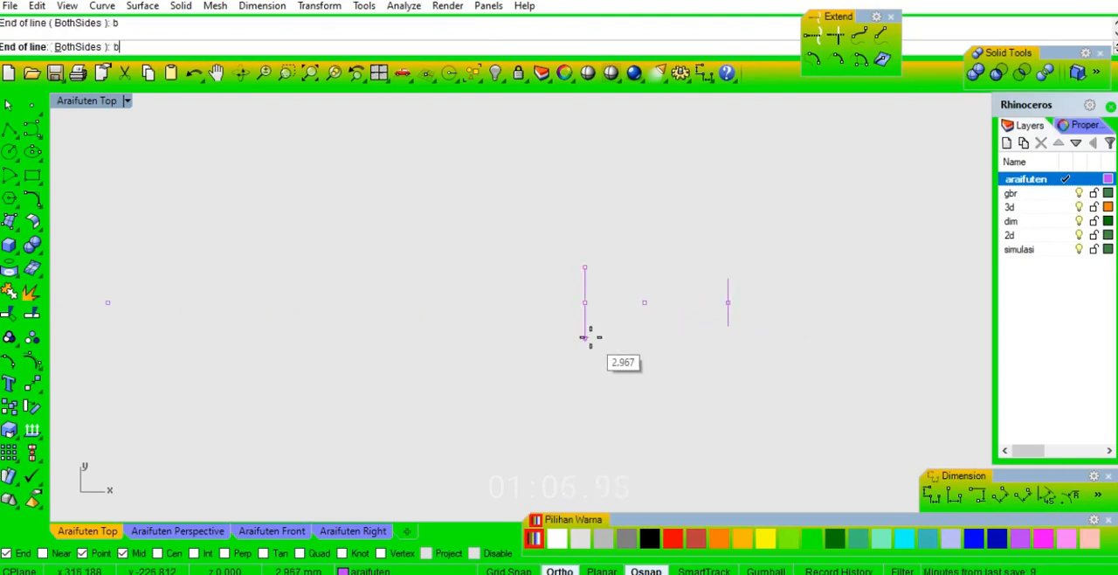
left_click(593, 354)
Draw a vertical BothSides line extending 5 mm each way from the fourth point from the right.
right_click_drag(346, 323, 576, 312)
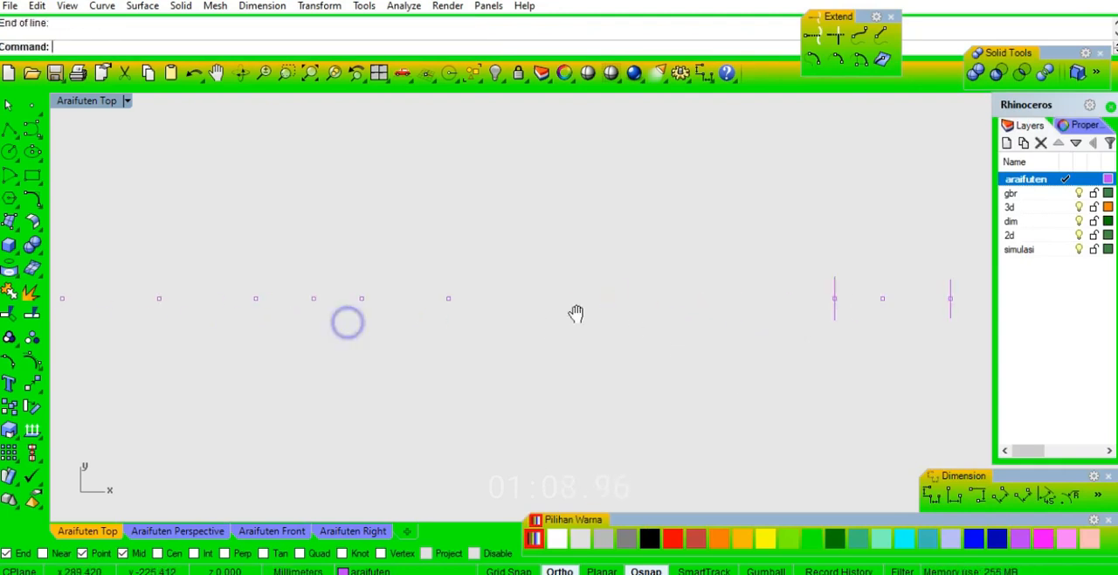
key("Return")
left_click(451, 299)
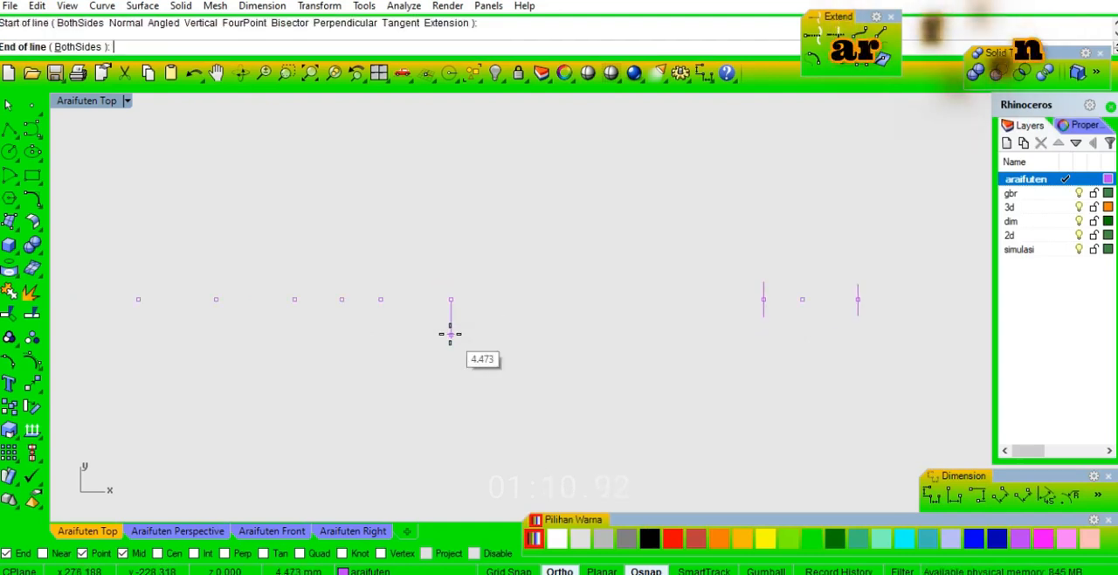
type("5")
key("Return")
left_click(450, 345)
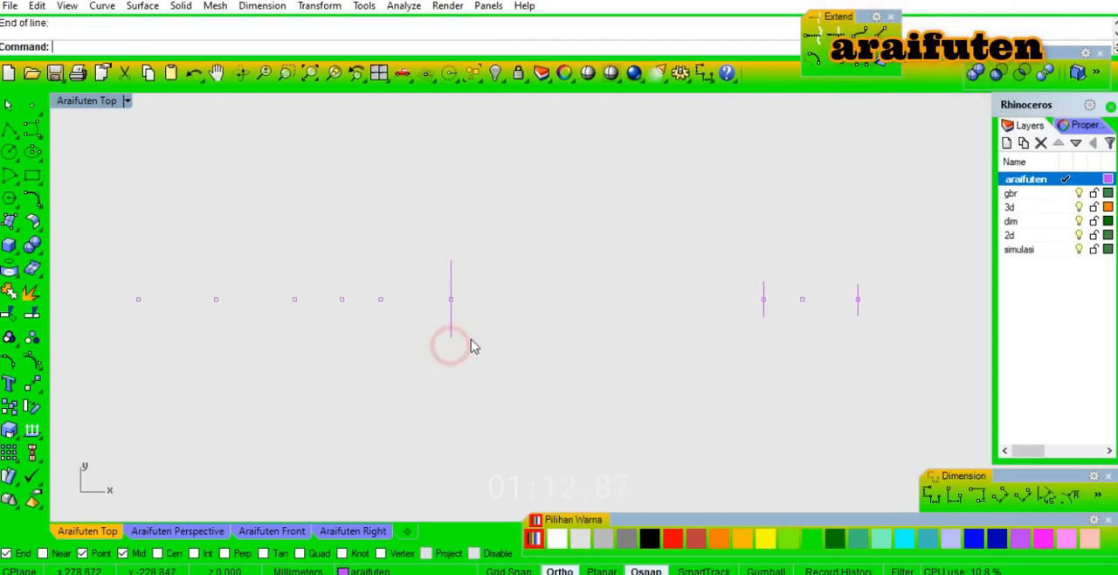
Draw a vertical BothSides line extending 8 mm each way from the fifth point from the right.
right_click_drag(489, 320, 549, 307)
left_click(906, 211)
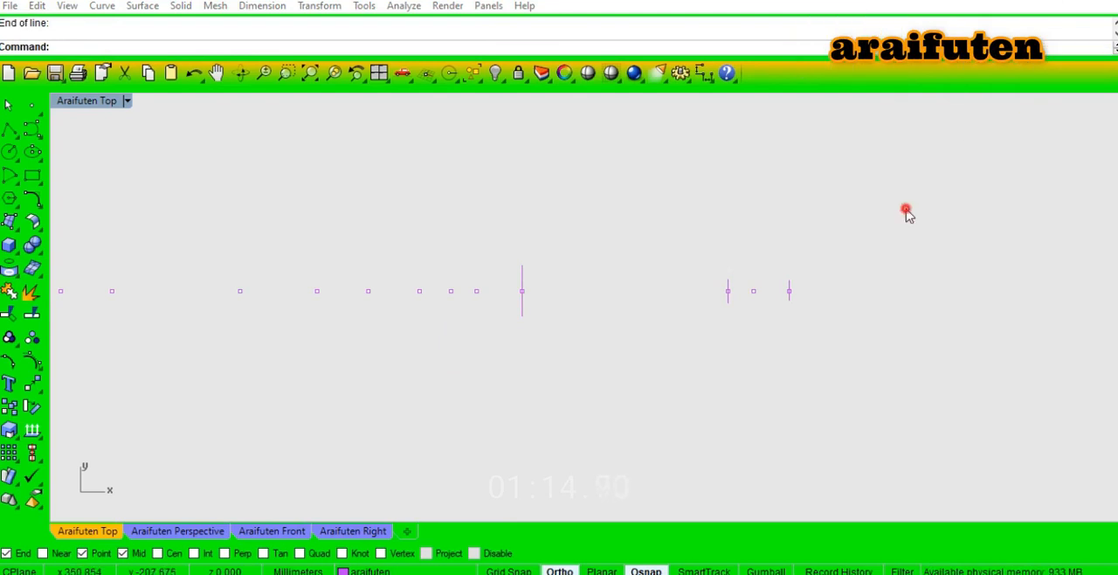
right_click(478, 291)
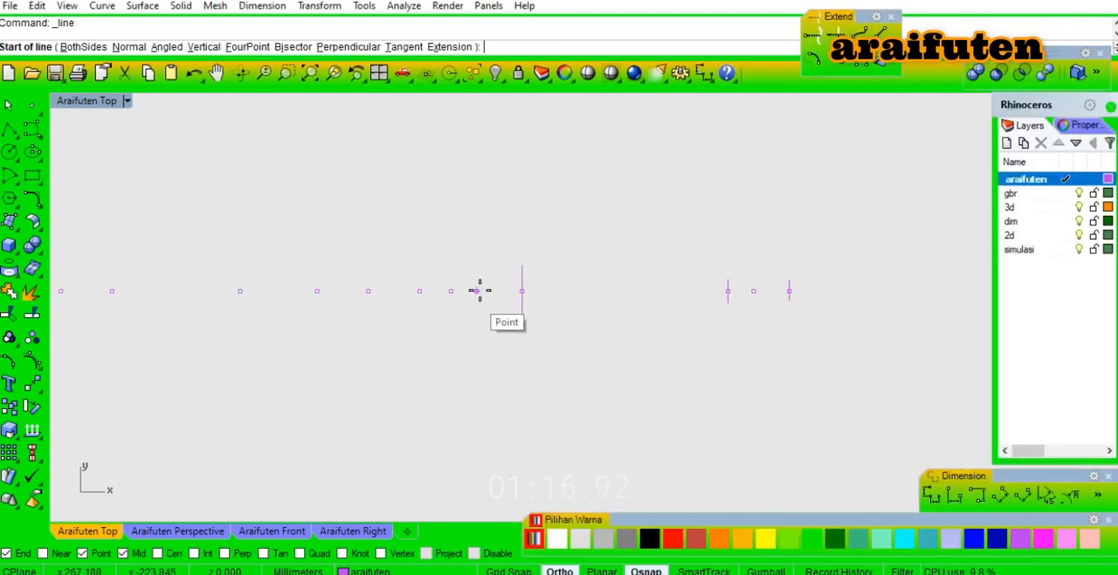
left_click(477, 291)
type("b")
key("Return")
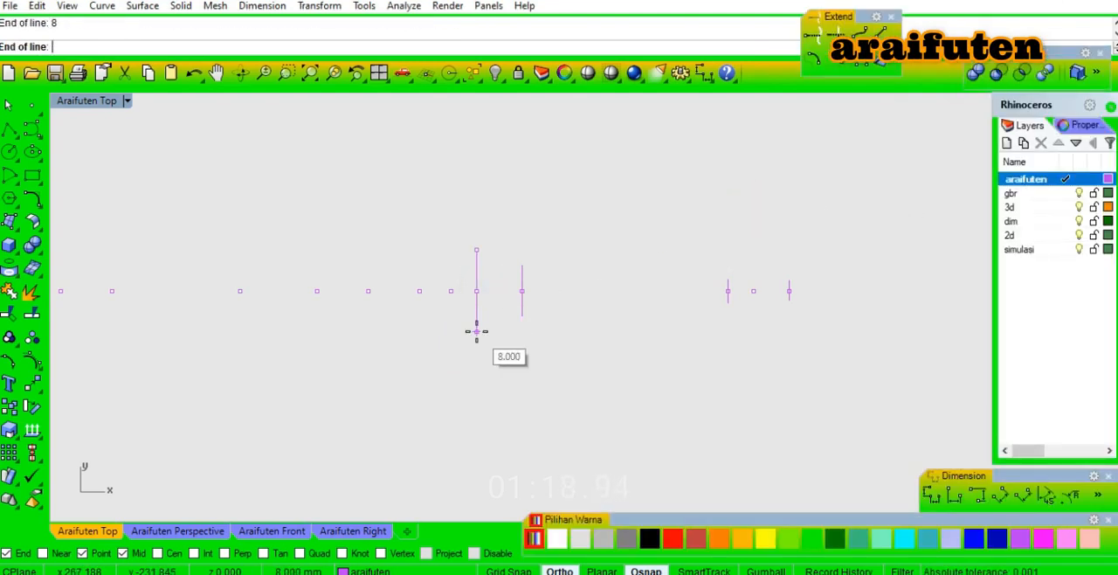
left_click(480, 338)
Draw a vertical BothSides line centred on the sixth point from the right, longer than the line beside it.
scroll(462, 305, "up", 4)
right_click(456, 304)
left_click(446, 291)
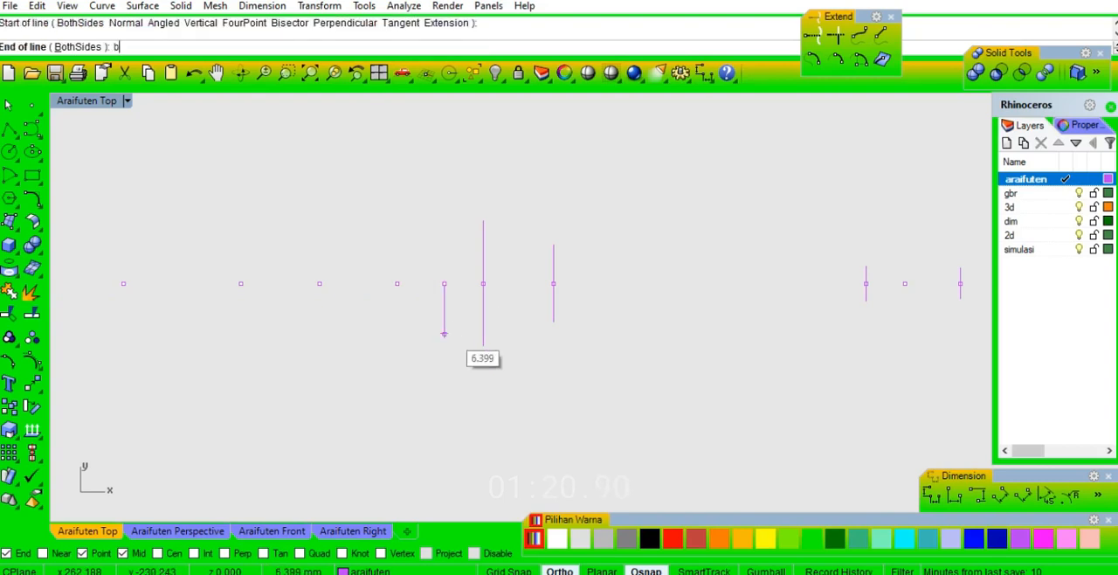
key("Return")
left_click(449, 342)
Draw a vertical BothSides line extending 7 mm each way from the seventh point from the right.
right_click(447, 338)
left_click(397, 284)
type("b")
key("Return")
type("7")
key("Return")
Draw a vertical BothSides line extending 10 mm each way from the eighth point from the right.
right_click_drag(354, 365, 524, 364)
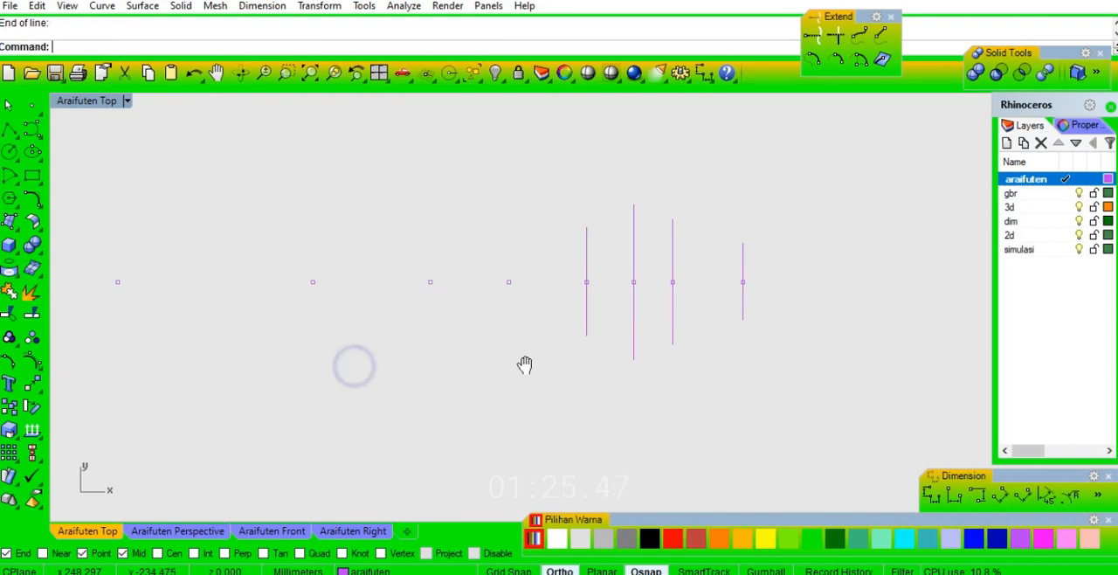
right_click(524, 296)
left_click(508, 281)
type("b")
key("Return")
type("10")
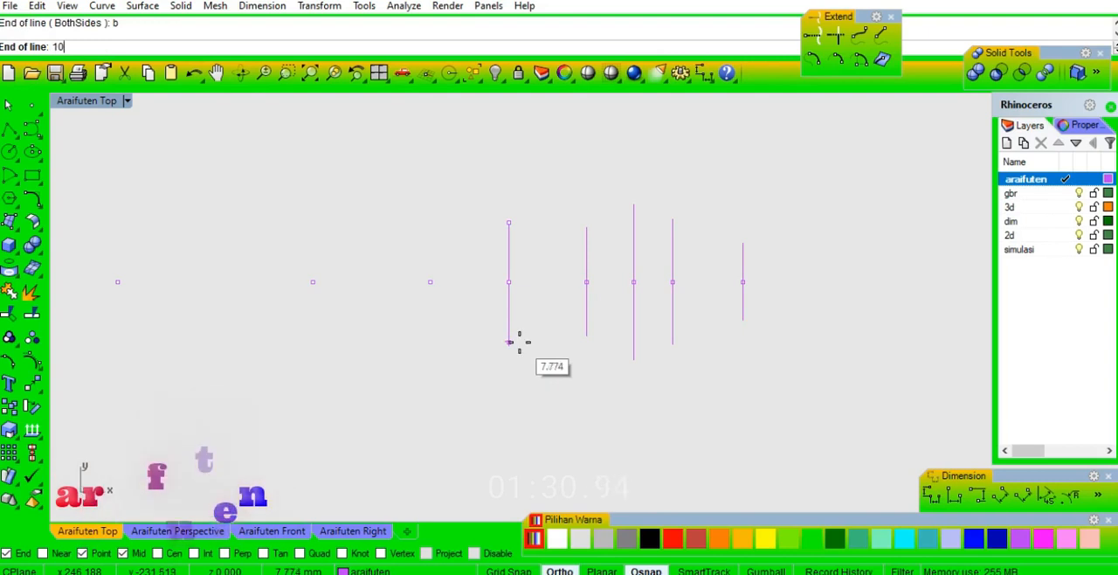
key("Return")
Draw a vertical BothSides line centred on the ninth point from the right.
right_click(519, 350)
left_click(430, 282)
type("b")
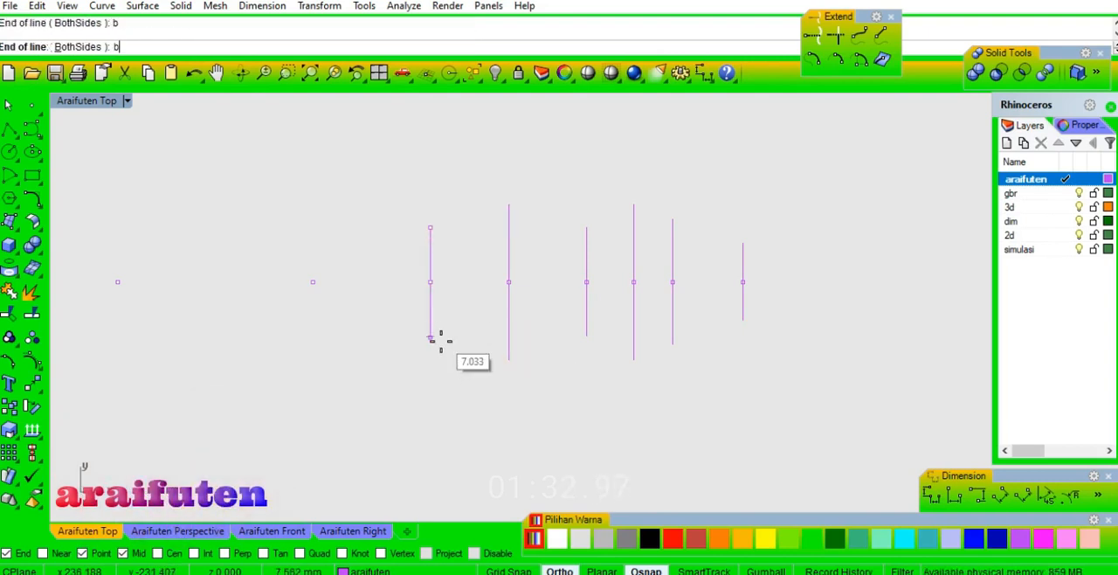
Draw a vertical BothSides line extending 12 mm each way from the tenth point from the right.
right_click_drag(347, 334, 556, 332)
right_click(556, 331)
left_click(525, 282)
type("b")
key("Return")
type("12")
right_click(527, 349)
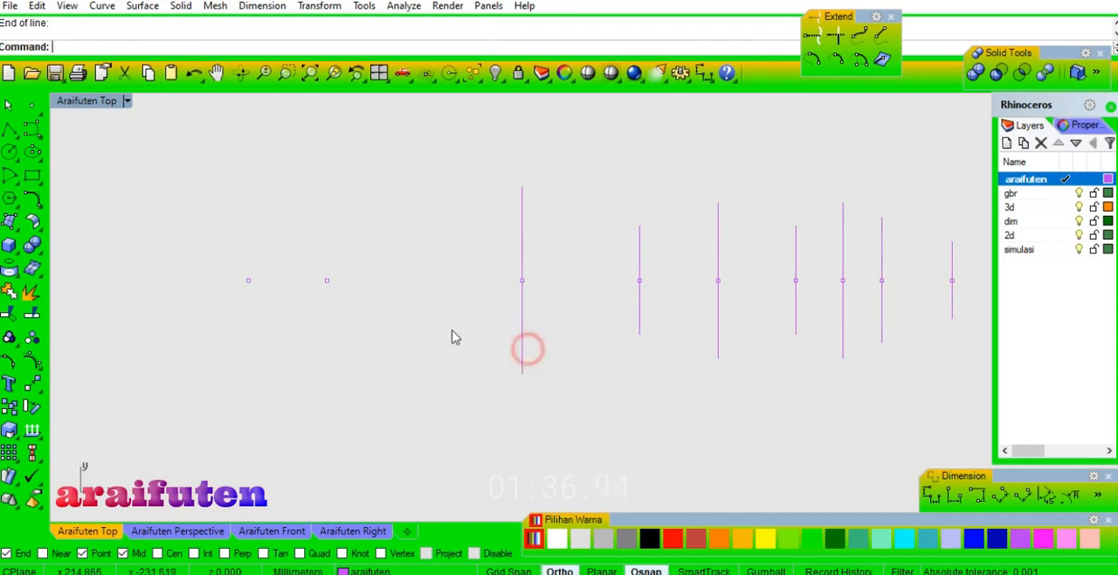
Copy the leftmost vertical line from its midpoint to the next point on its left, 25 mm away.
right_click(570, 329)
left_click(523, 280)
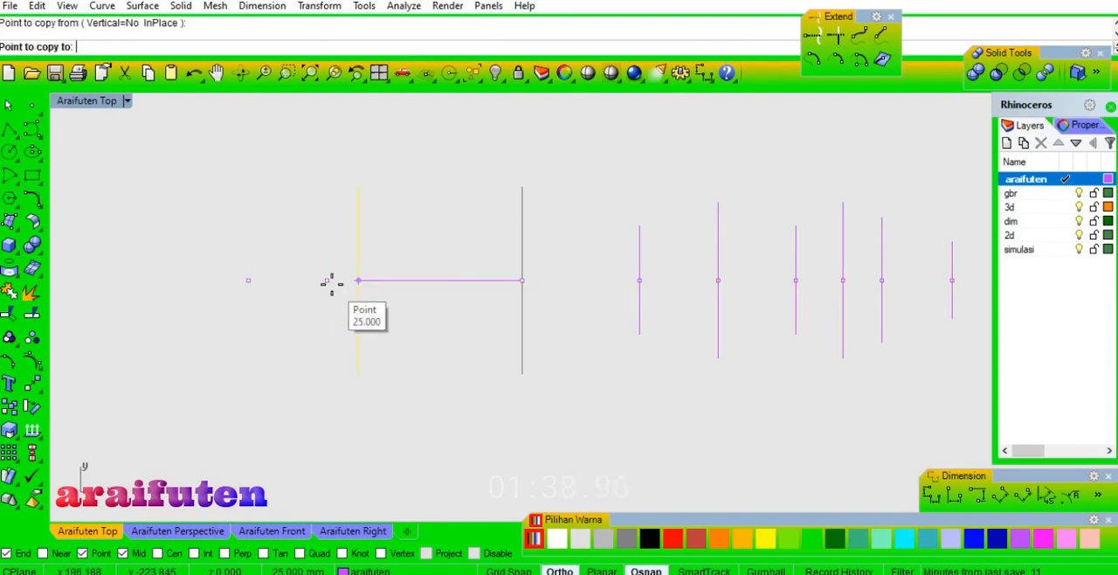
left_click(328, 282)
scroll(329, 282, "down", 6)
right_click(438, 380)
left_click(436, 374)
Draw a polyline through the upper ends of the seven tall vertical lines, from the leftmost line rightward.
scroll(395, 302, "down", 4)
scroll(507, 309, "up", 2)
right_click_drag(532, 359, 556, 357)
scroll(564, 332, "up", 4)
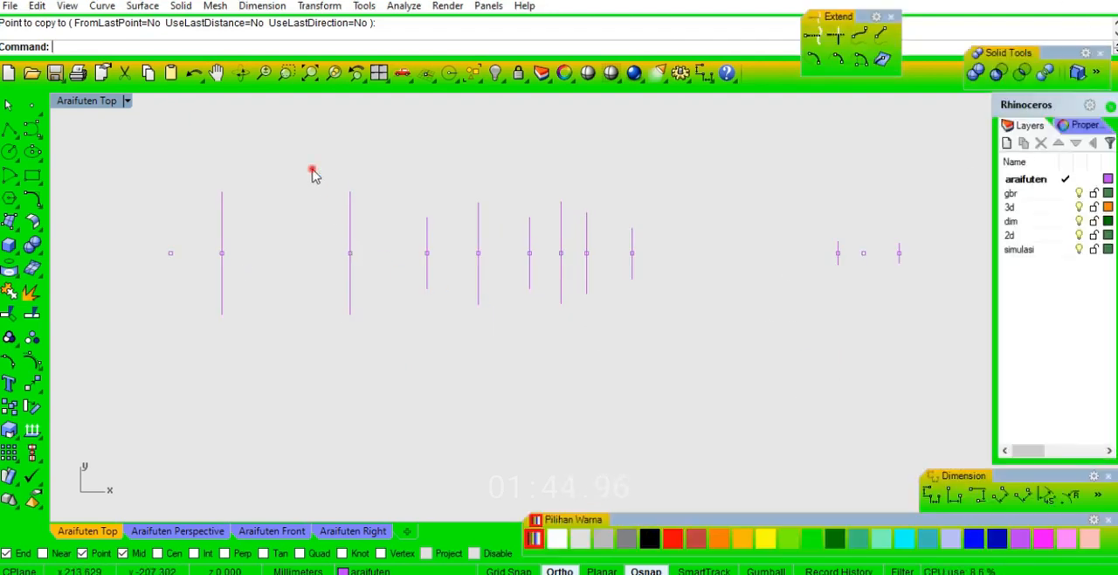
type("pl")
key("Return")
left_click(222, 192)
left_click(352, 193)
left_click(429, 218)
left_click(478, 203)
left_click(530, 217)
left_click(561, 203)
left_click(586, 211)
key("Return")
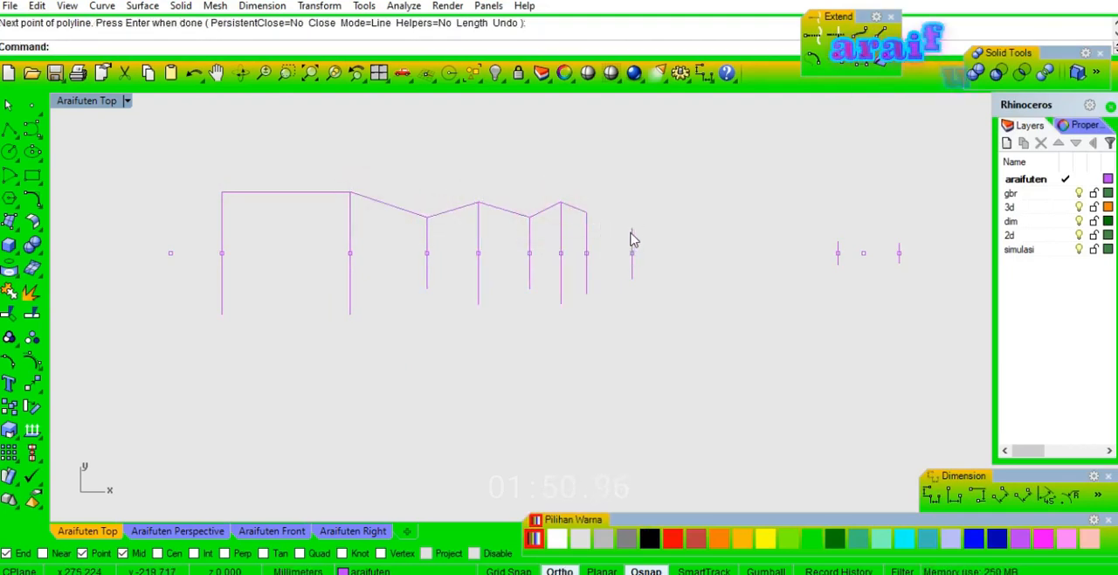
Enable the Int snap and draw a horizontal line from the top of the 5 mm BothSides line to the vertical line on its left.
type("l")
key("Return")
left_click(632, 235)
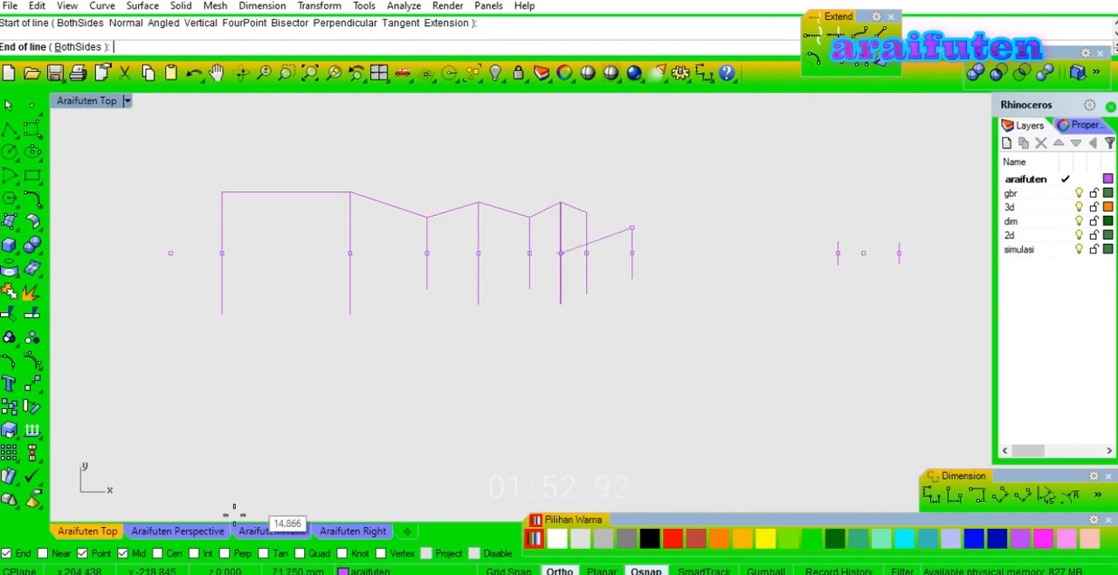
left_click(204, 554)
left_click(587, 228)
Draw horizontal lines leftward from the tops of the two short right-hand vertical lines, each to the nearest vertical line on its left.
key("Return")
left_click(838, 244)
left_click(634, 243)
key("Return")
scroll(914, 252, "up", 3)
left_click(877, 243)
scroll(761, 245, "up", 2)
left_click(724, 239)
Draw an arc from the upper to the lower end of the leftmost vertical line, passing through the leftmost point.
scroll(724, 239, "down", 5)
scroll(765, 232, "up", 7)
scroll(766, 232, "down", 7)
right_click_drag(224, 233, 509, 260)
left_click(17, 184)
left_click(55, 180)
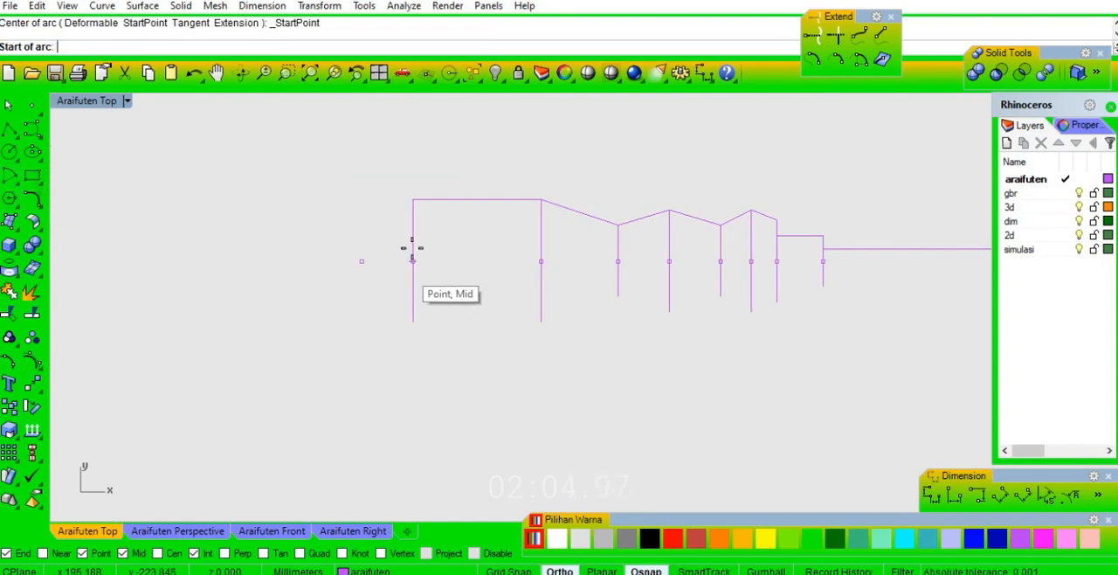
left_click(414, 200)
left_click(413, 322)
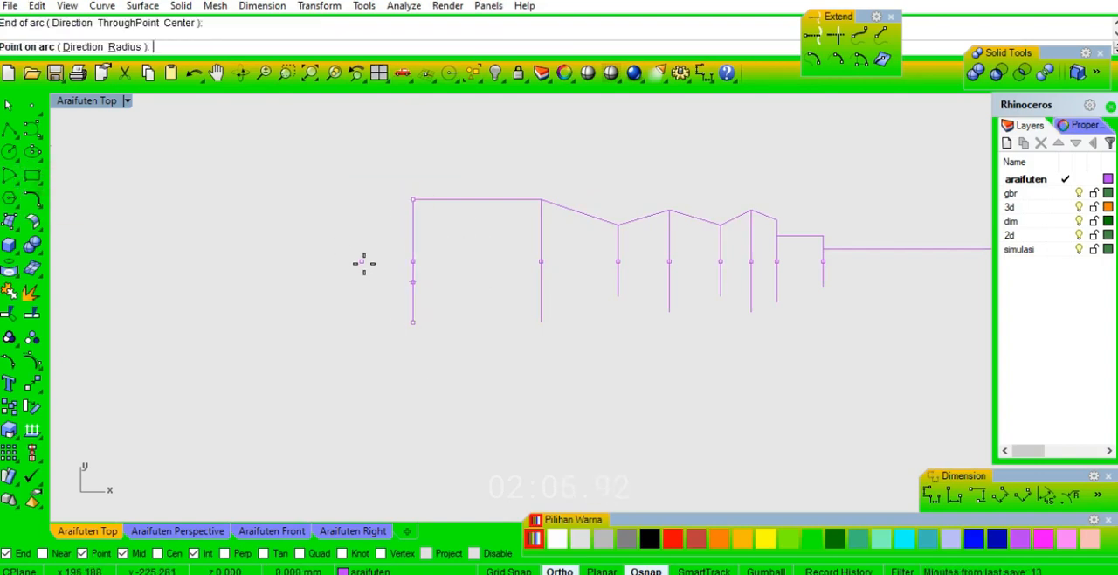
left_click(358, 260)
Draw a 142 mm horizontal centre line from the midpoint of the rightmost vertical line to the leftmost point on the arc.
scroll(296, 266, "down", 4)
right_click_drag(534, 317, 417, 309)
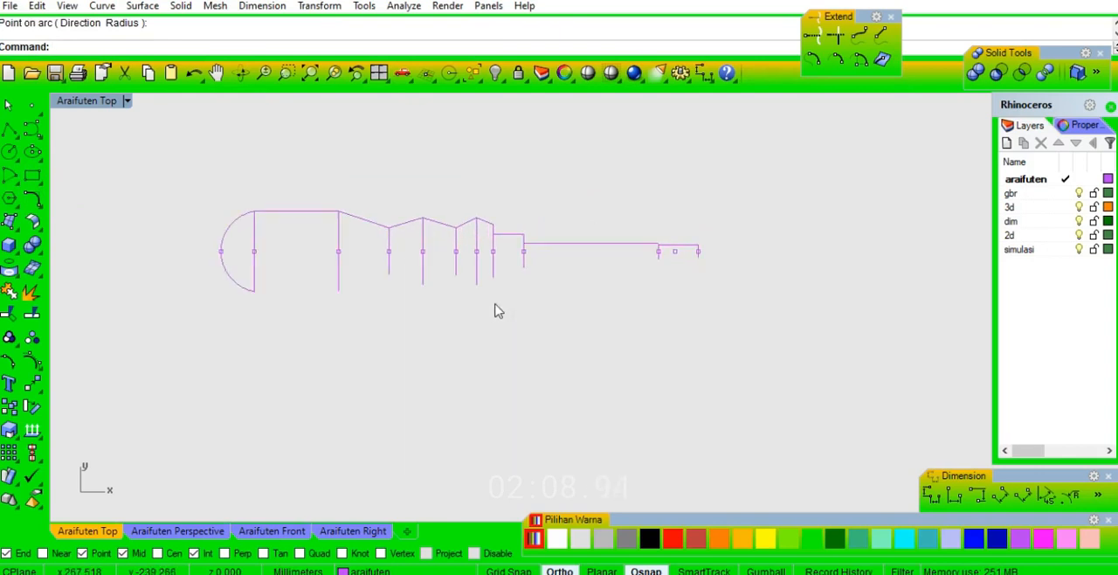
scroll(529, 274, "up", 6)
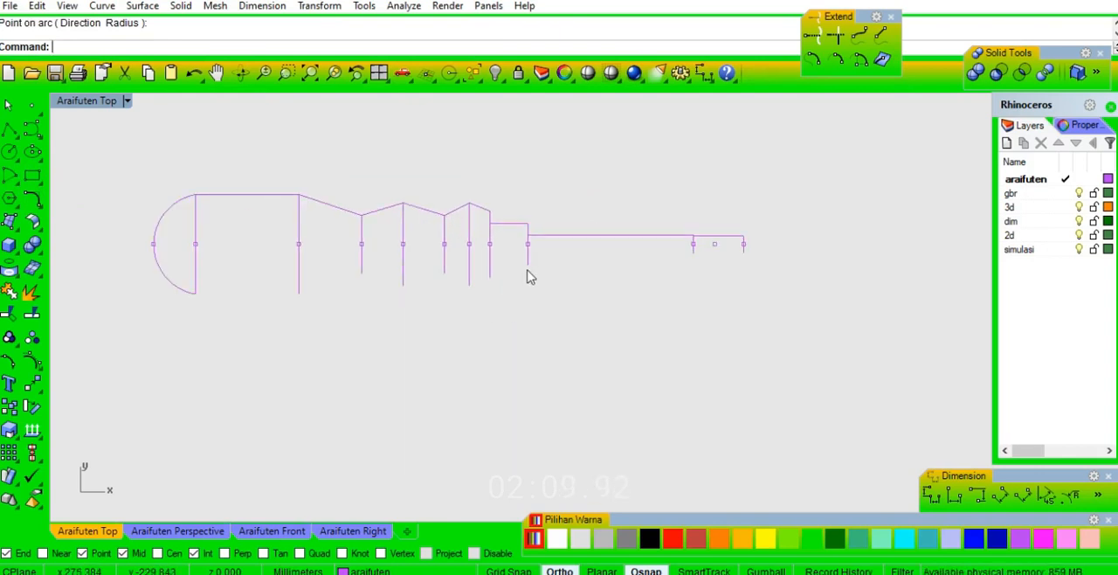
type("l")
key("Return")
left_click(777, 255)
scroll(857, 242, "down", 4)
scroll(699, 234, "down", 4)
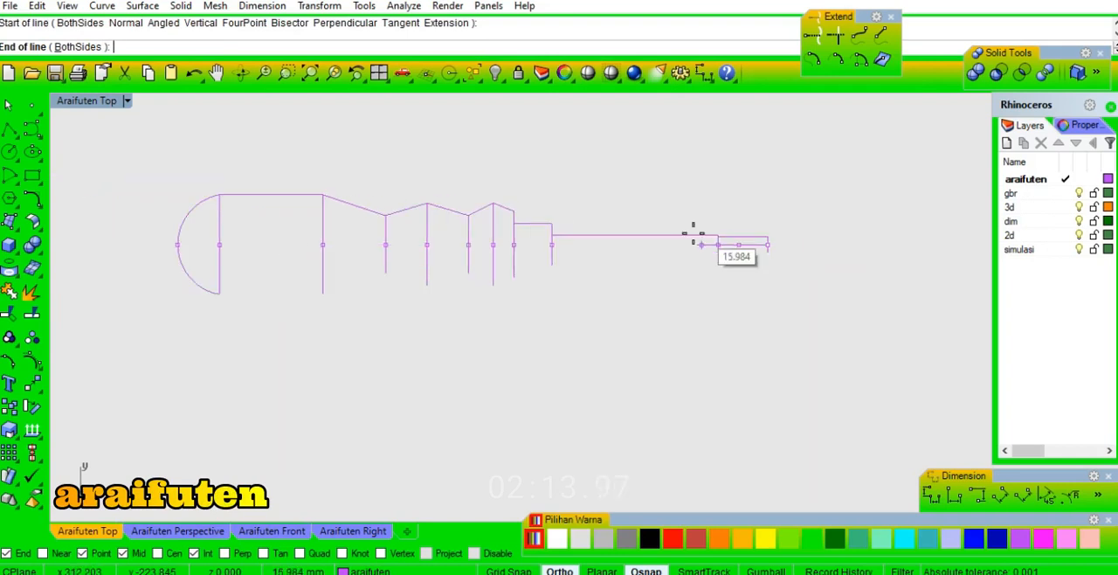
left_click(179, 244)
left_click(532, 347)
Copy the whole profile straight up, about 50 mm above the original.
right_click_drag(881, 190, 894, 235)
right_click_drag(635, 291, 709, 254)
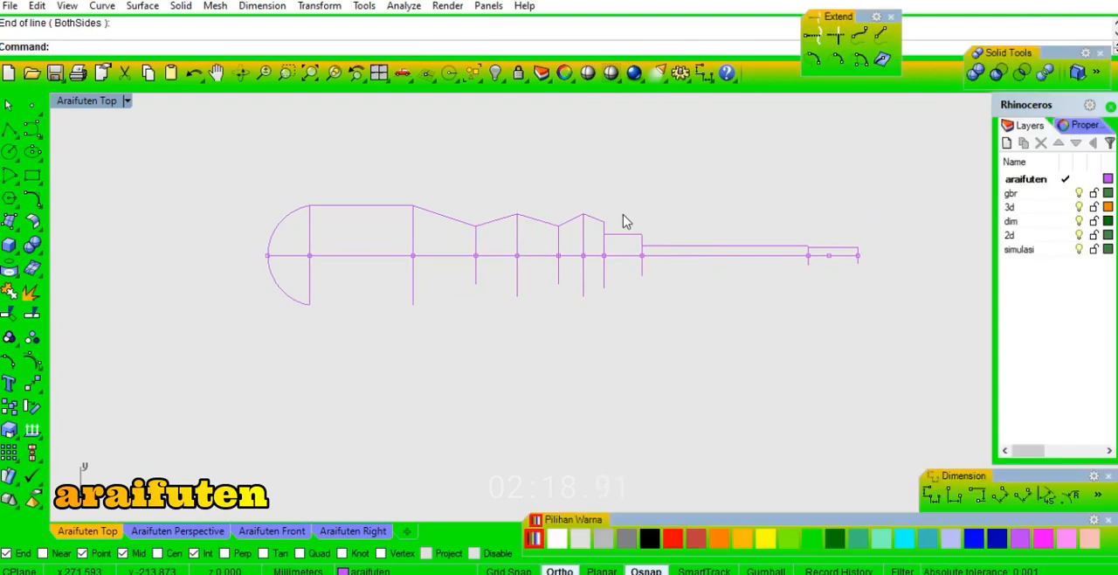
scroll(624, 219, "down", 4)
left_click_drag(802, 174, 429, 320)
type("co")
key("Return")
left_click(799, 323)
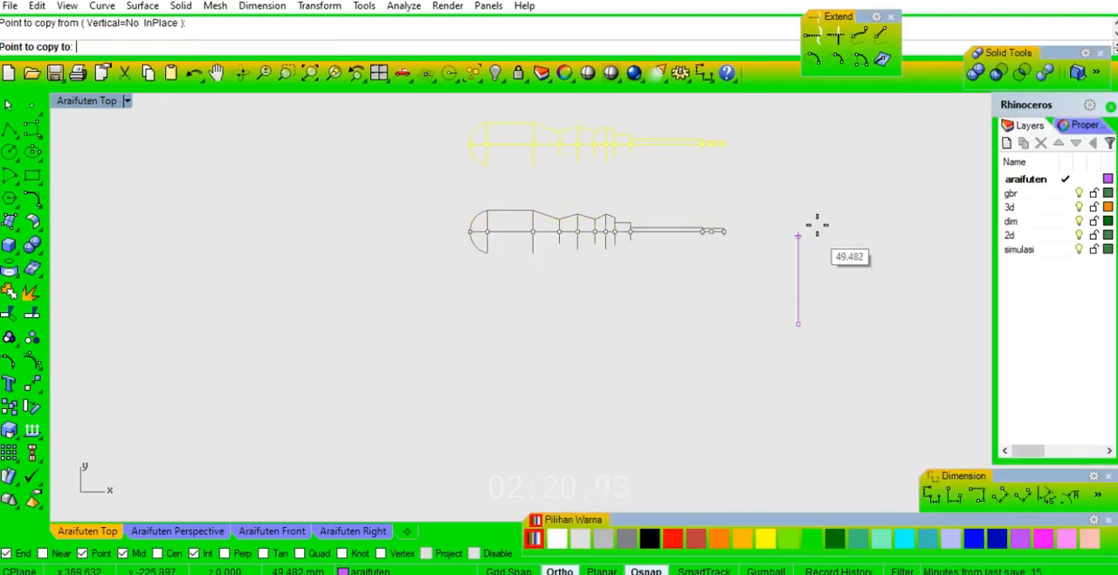
left_click(819, 238)
right_click(818, 240)
left_click(732, 317)
Fillet the lower profile's arc-to-top-line corner and the corner where the top line starts sloping down, with a 10 mm radius.
scroll(531, 224, "up", 8)
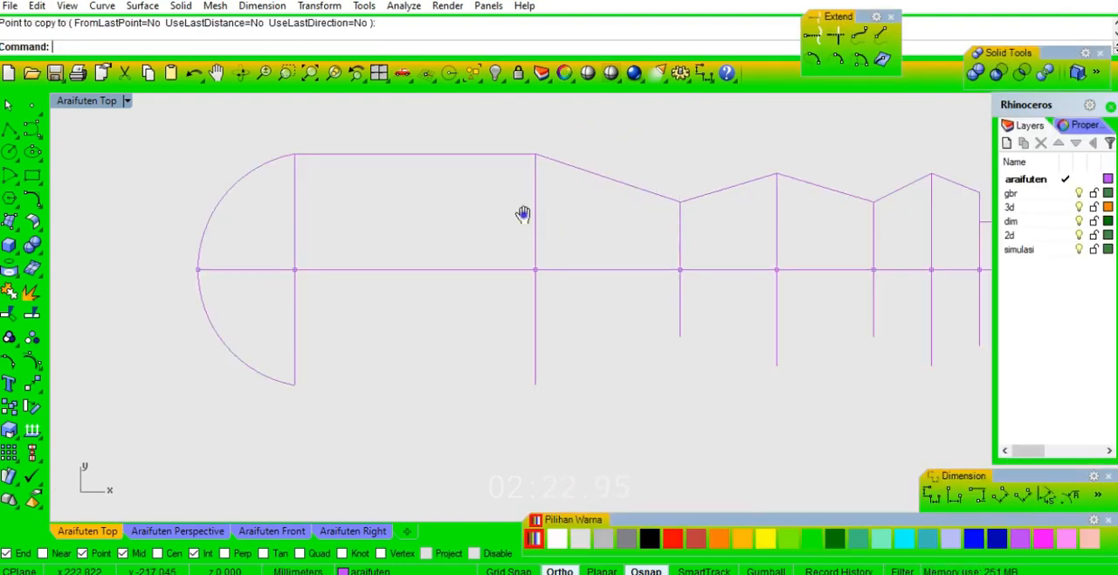
right_click_drag(554, 205, 509, 223)
type("F")
key("Return")
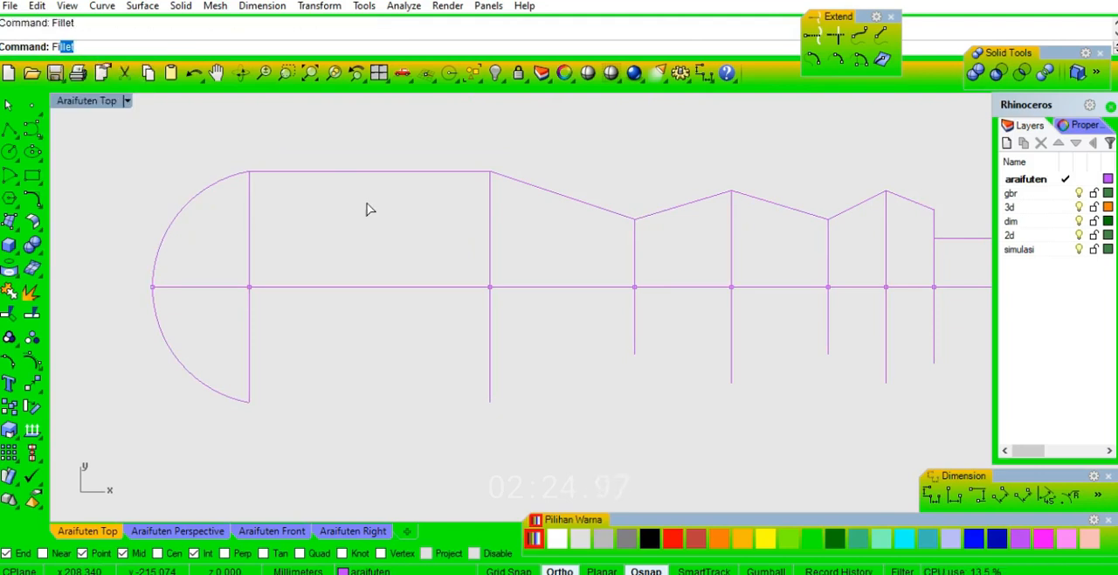
key("Return")
left_click(268, 174)
left_click(227, 176)
right_click(367, 182)
left_click(506, 178)
left_click(470, 177)
Fillet the first valley, the following peak and the second valley of the handle outline with a 10 mm radius.
right_click_drag(649, 209, 457, 219)
right_click(462, 219)
left_click(463, 223)
left_click(421, 228)
left_click(459, 224)
right_click(465, 219)
left_click(516, 207)
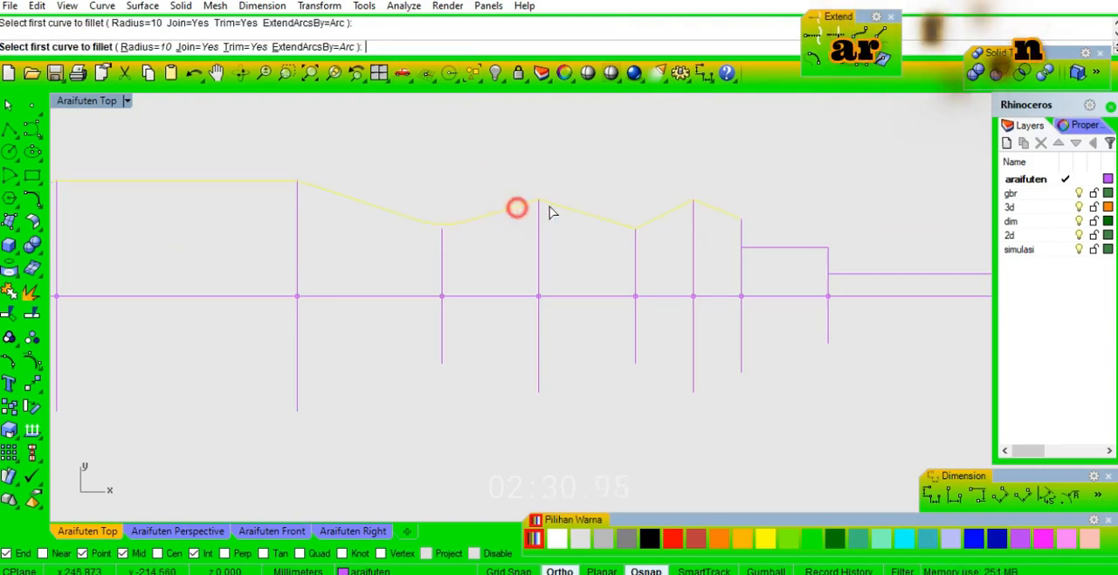
left_click(555, 205)
right_click(610, 219)
left_click(613, 218)
left_click(651, 229)
Fillet the last peak of the handle outline with a 5 mm radius.
right_click(652, 230)
type("5")
key("Return")
left_click(679, 203)
left_click(721, 212)
Offset the horizontal centre line by 0.5 mm to both sides.
scroll(756, 217, "down", 3)
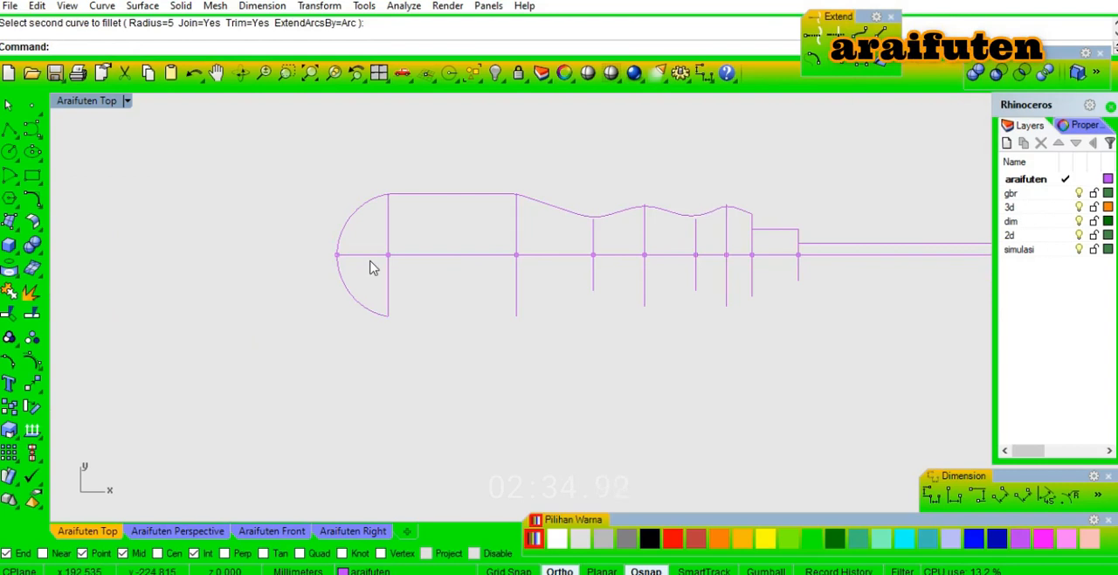
right_click_drag(500, 259, 146, 259)
scroll(506, 258, "up", 2)
scroll(451, 241, "up", 4)
right_click_drag(885, 240, 703, 234)
scroll(718, 282, "up", 2)
left_click(686, 265)
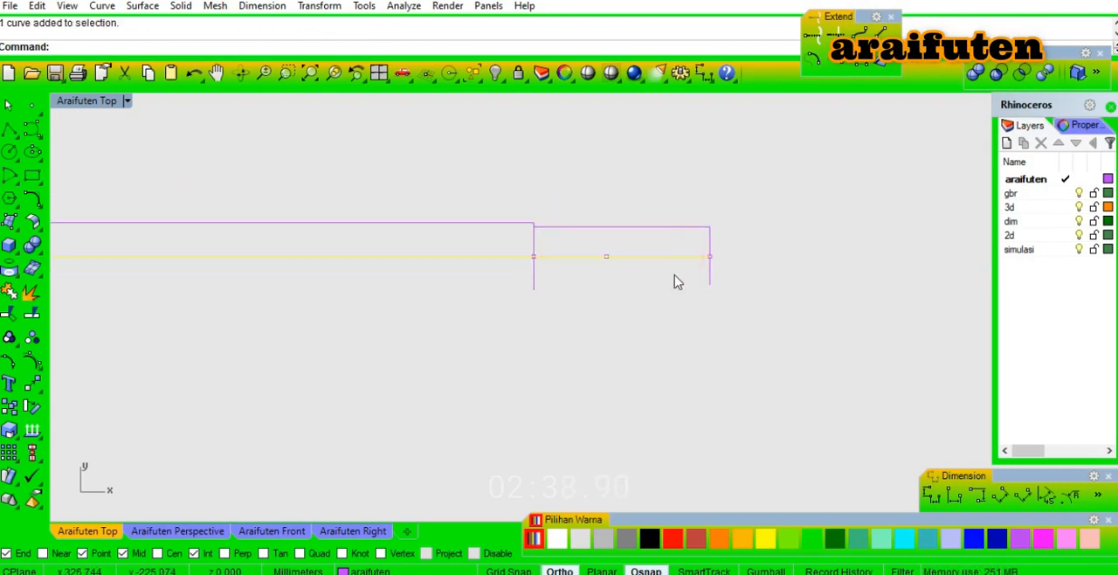
type("o")
key("Return")
scroll(678, 234, "up", 4)
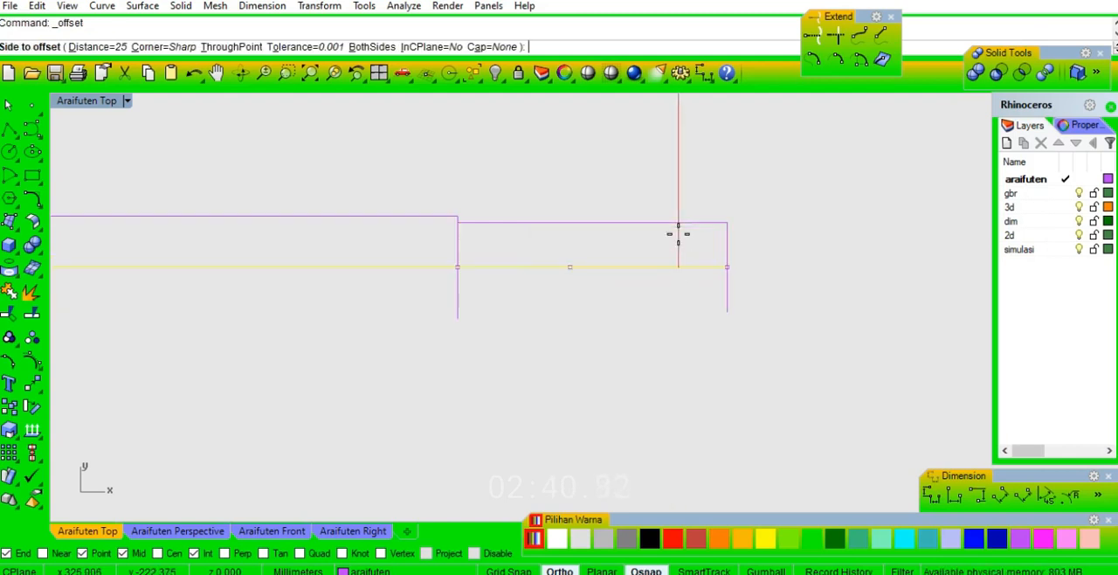
type(".5")
key("Return")
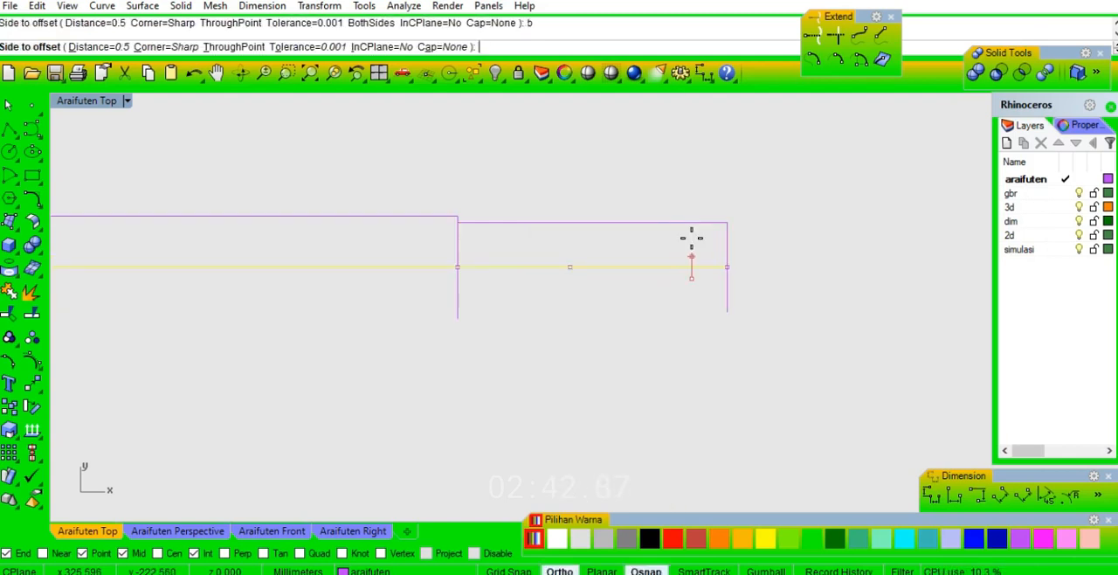
left_click(682, 257)
left_click(635, 258)
Trim both offset lines at the second vertical line from the right end, removing their long portions on the handle side.
left_click(456, 252)
type("trim")
key("Return")
left_click(429, 257)
left_click(427, 277)
key("Return")
Draw a BothSides vertical line through the point between the two rightmost verticals, extending 2 mm to the tip's upper edge.
scroll(753, 244, "down", 8)
right_click_drag(564, 259, 727, 262)
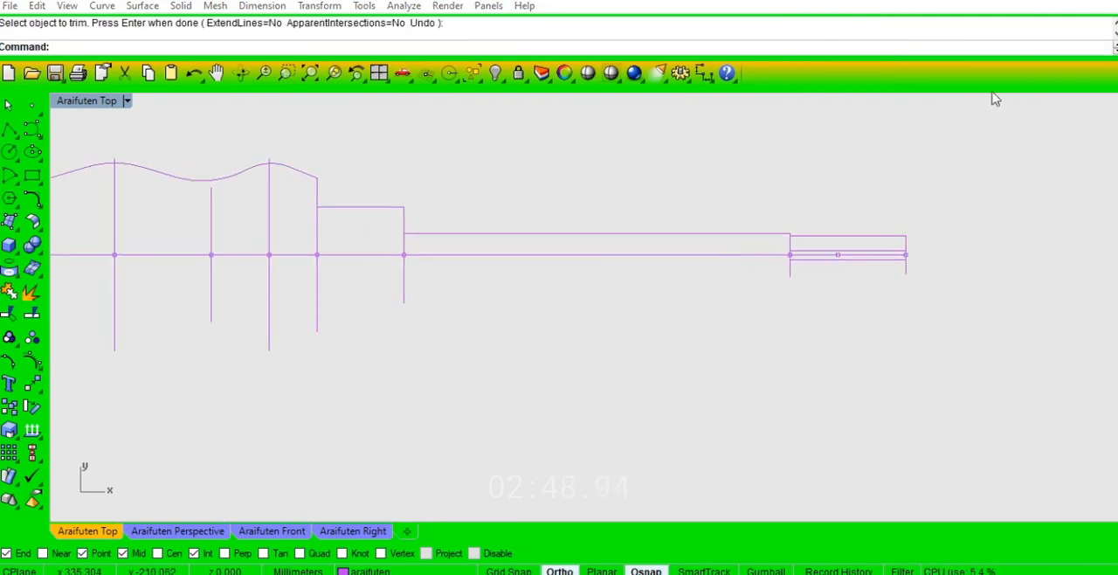
type("l")
key("Return")
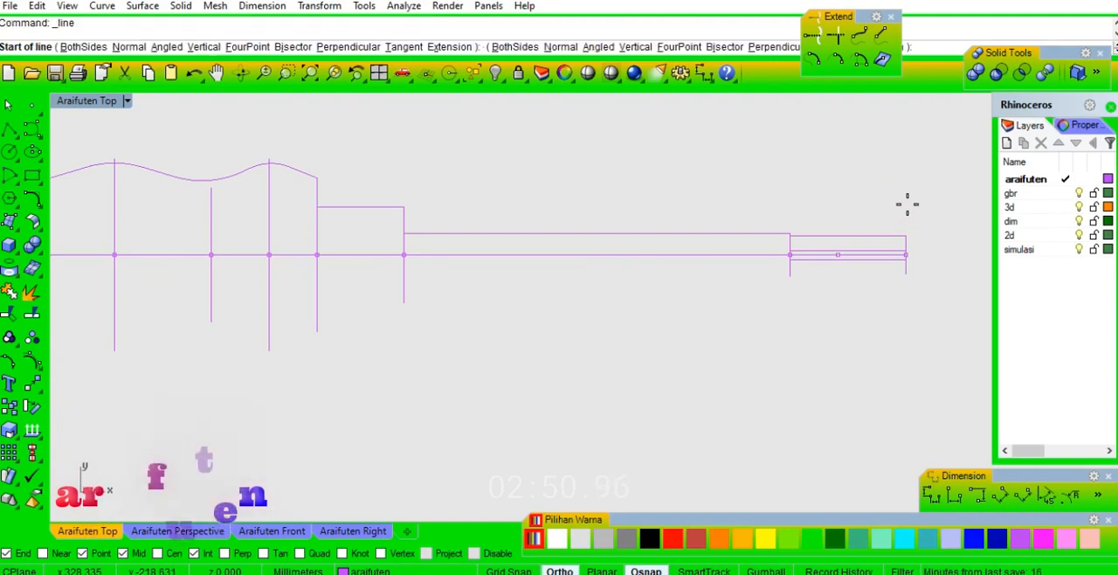
scroll(871, 252, "up", 4)
left_click(824, 258)
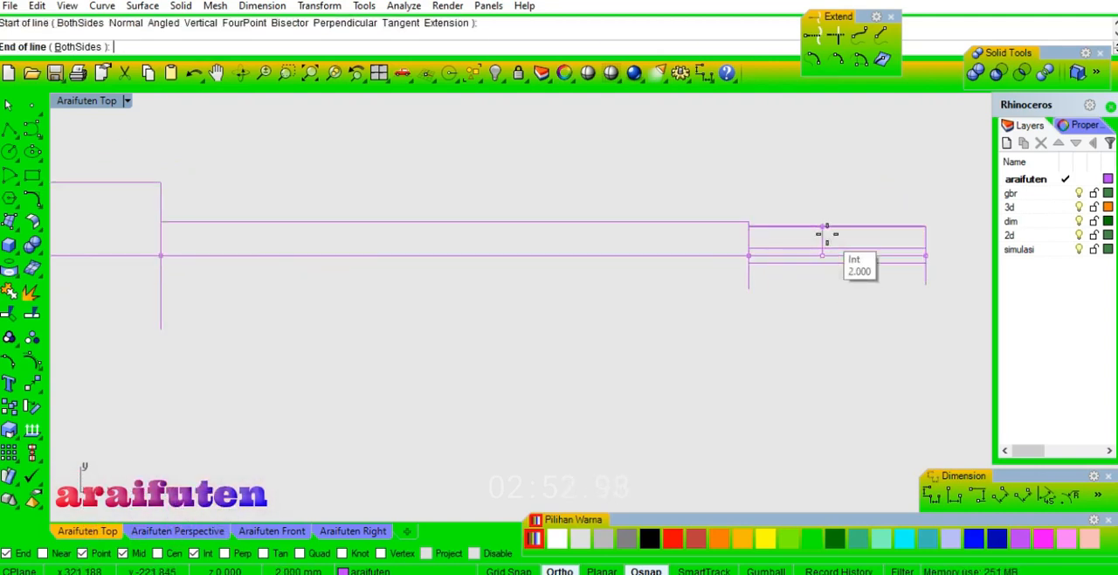
left_click(827, 227)
Fillet the upper right corner of the collar step beside the handle with a 0.6 mm radius.
scroll(849, 202, "down", 2)
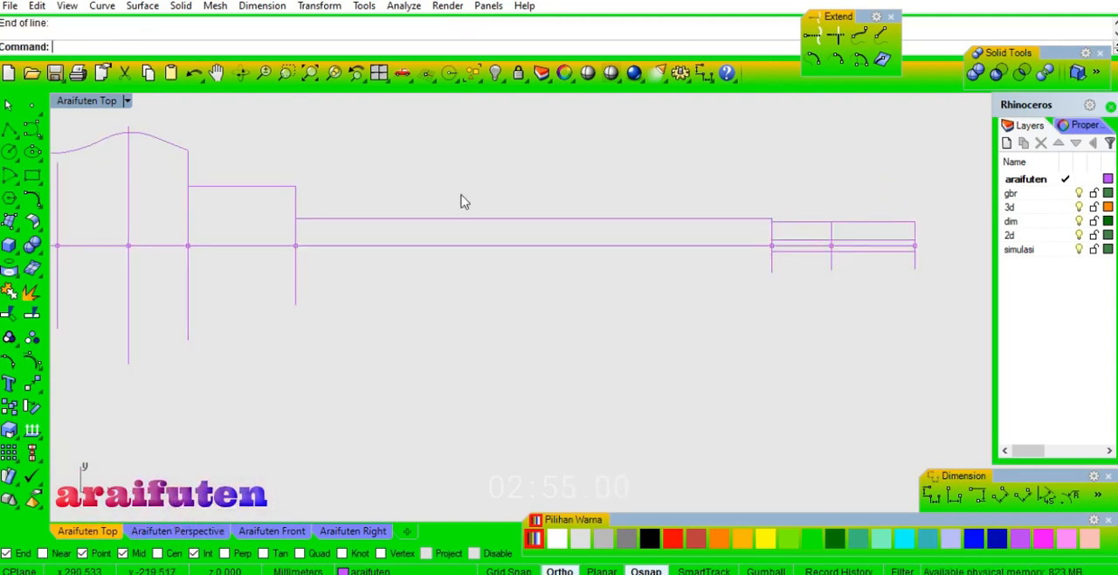
key("Return")
type(".6")
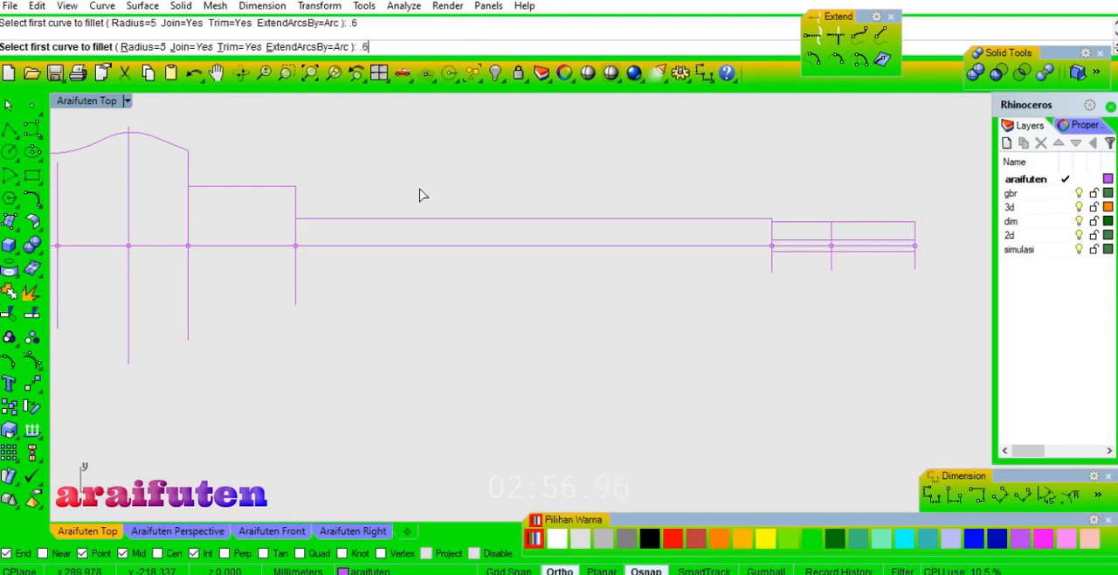
left_click(297, 196)
left_click(286, 187)
Try to fillet the upper corner where the long shaft line meets the tip section, and undo it.
right_click_drag(849, 186, 624, 196)
key("Return")
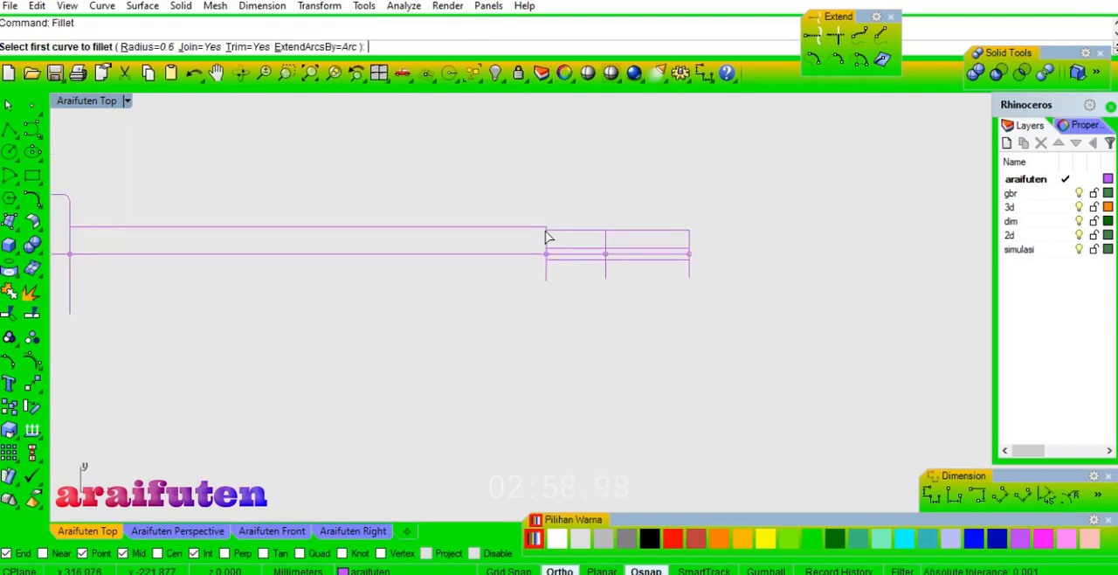
key("Return")
scroll(532, 239, "up", 3)
left_click(578, 223)
left_click(568, 202)
key("ctrl+z")
Fillet the upper corner where the long shaft line meets the tip section with a 0.3 mm radius.
key("Return")
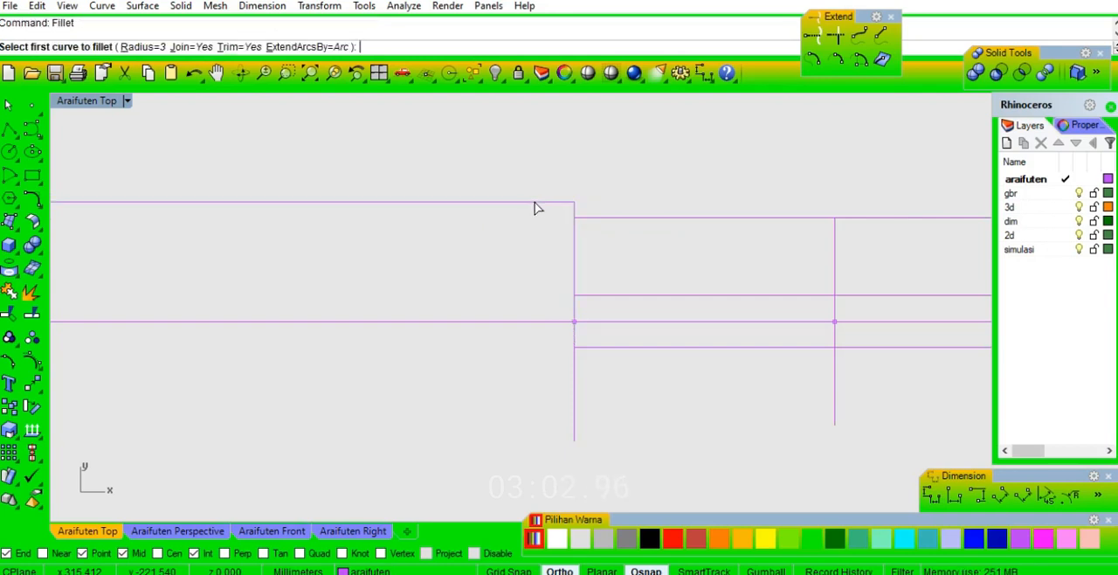
type(".3")
key("Return")
scroll(573, 225, "up", 2)
left_click(574, 224)
left_click(565, 196)
left_click(566, 198)
scroll(594, 195, "down", 3)
scroll(610, 179, "down", 2)
right_click_drag(762, 202, 711, 232)
scroll(711, 232, "up", 6)
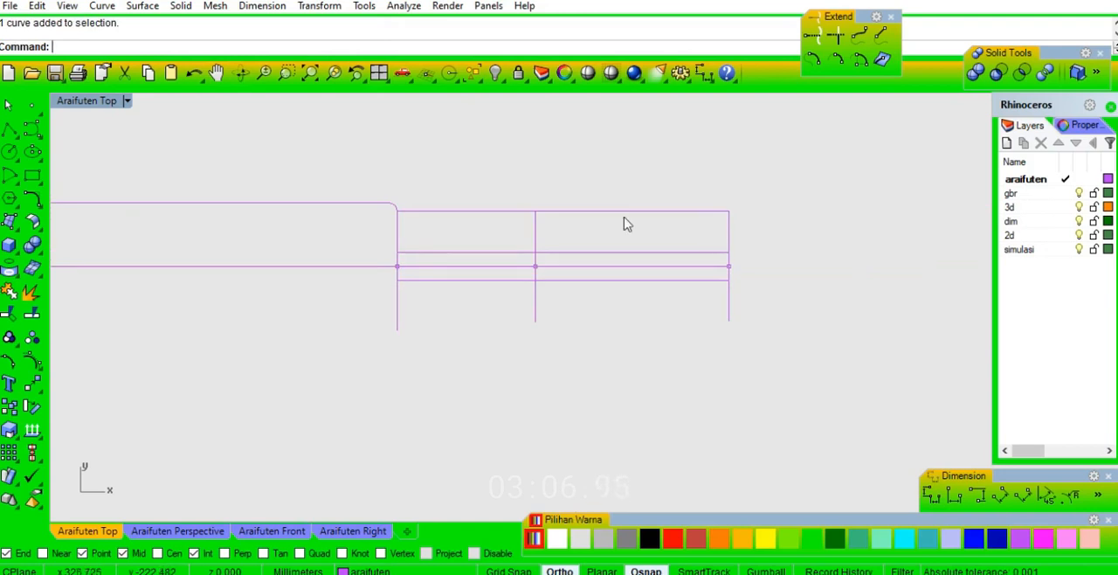
left_click(9, 176)
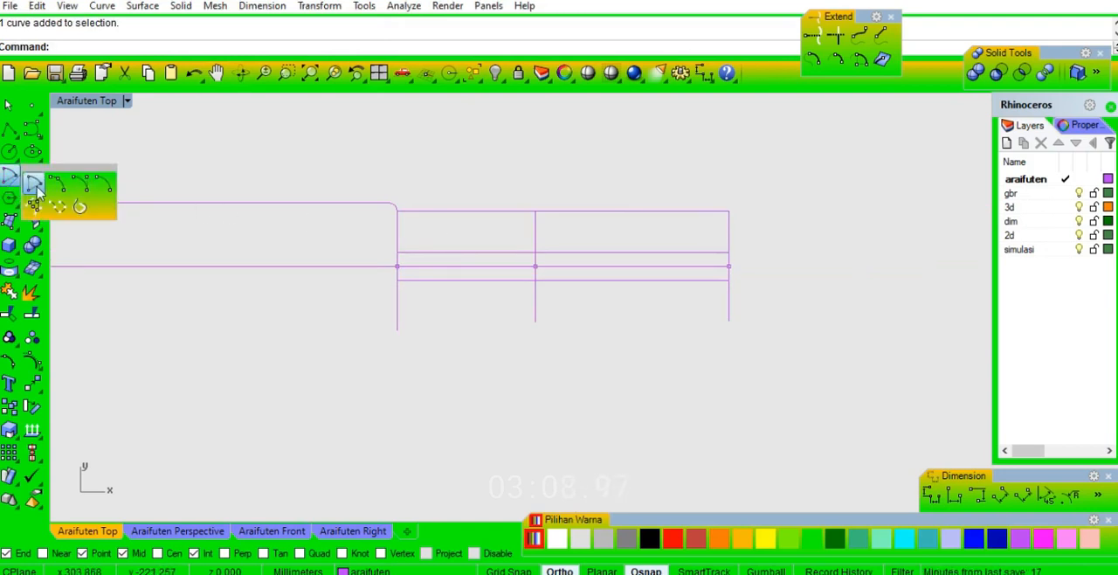
left_click(59, 189)
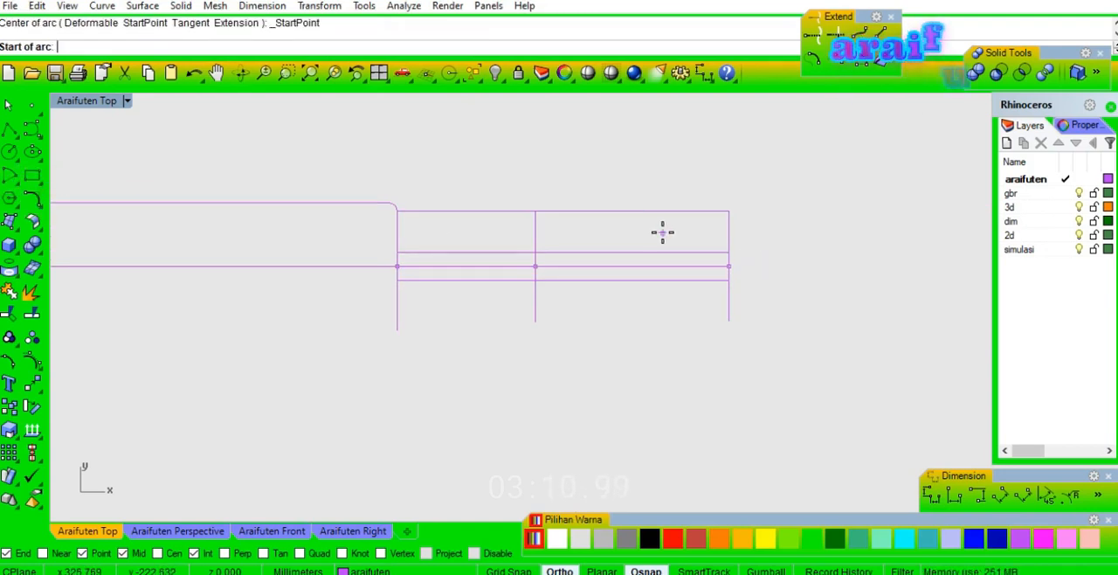
left_click(538, 211)
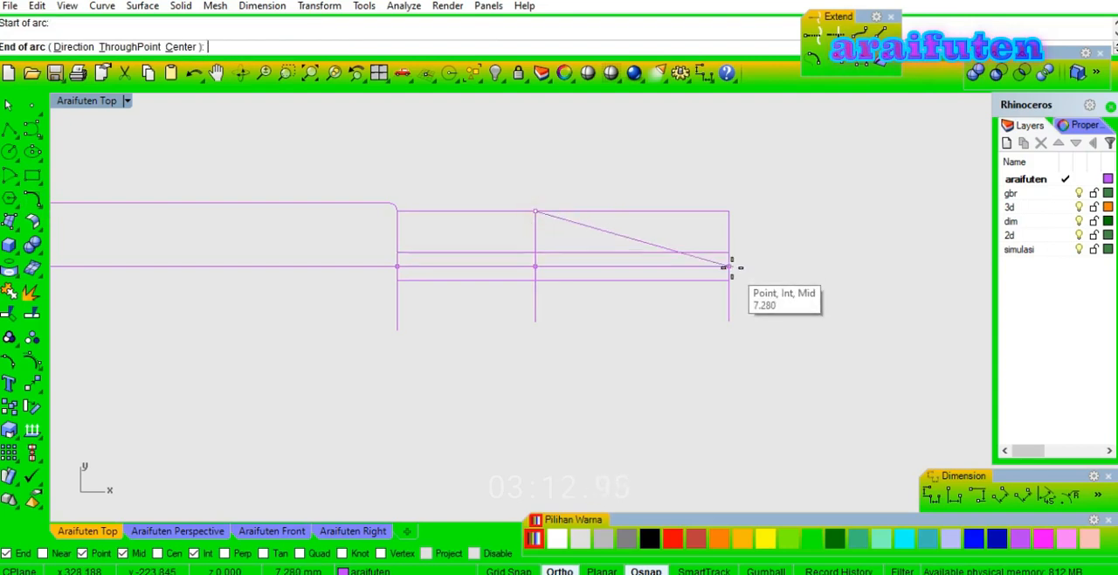
left_click(729, 264)
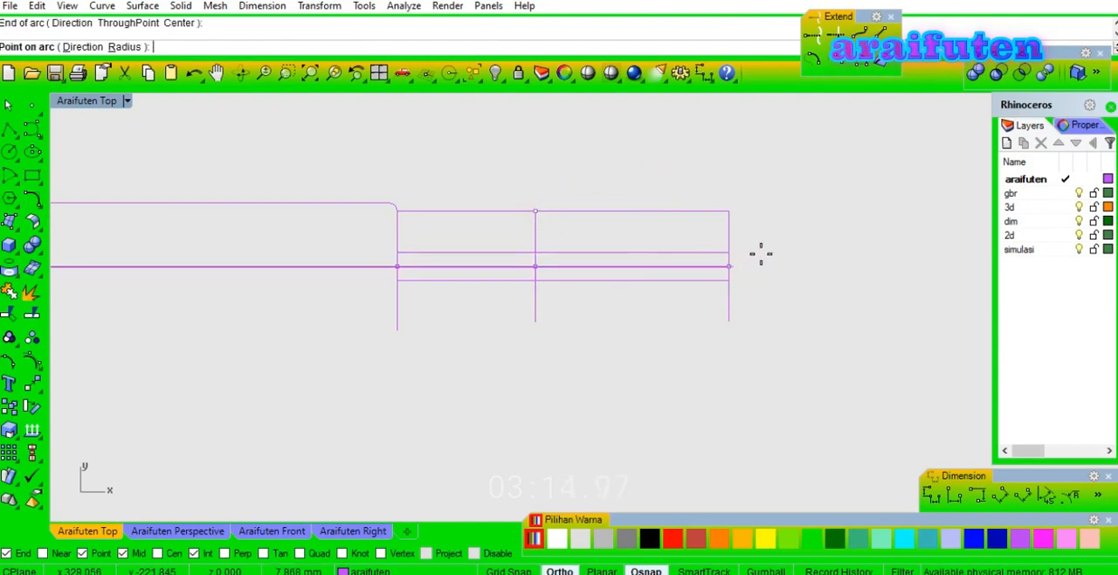
scroll(622, 253, "up", 2)
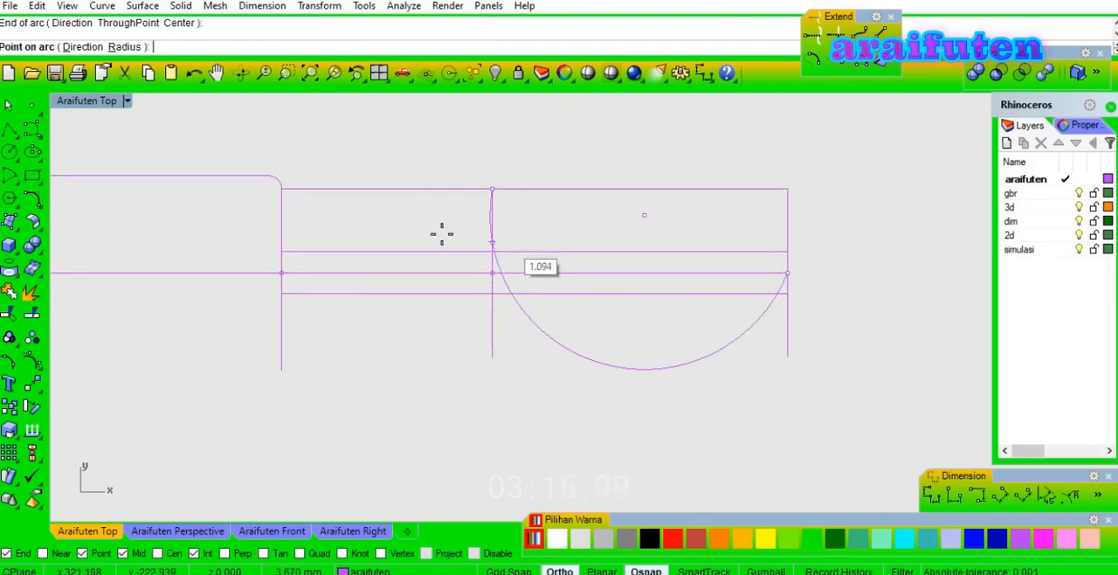
key("Escape")
Draw a three-point circle through the top intersection of the tip's middle vertical, the centre line's right end and a Near-snapped point on that line.
left_click(16, 159)
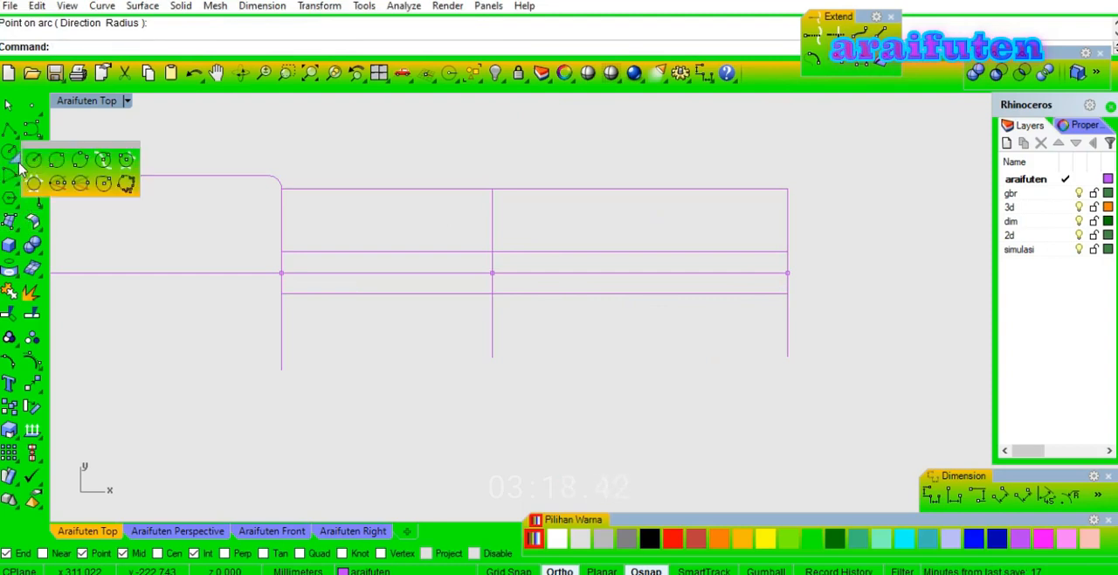
left_click(76, 163)
left_click(495, 189)
scroll(799, 273, "up", 2)
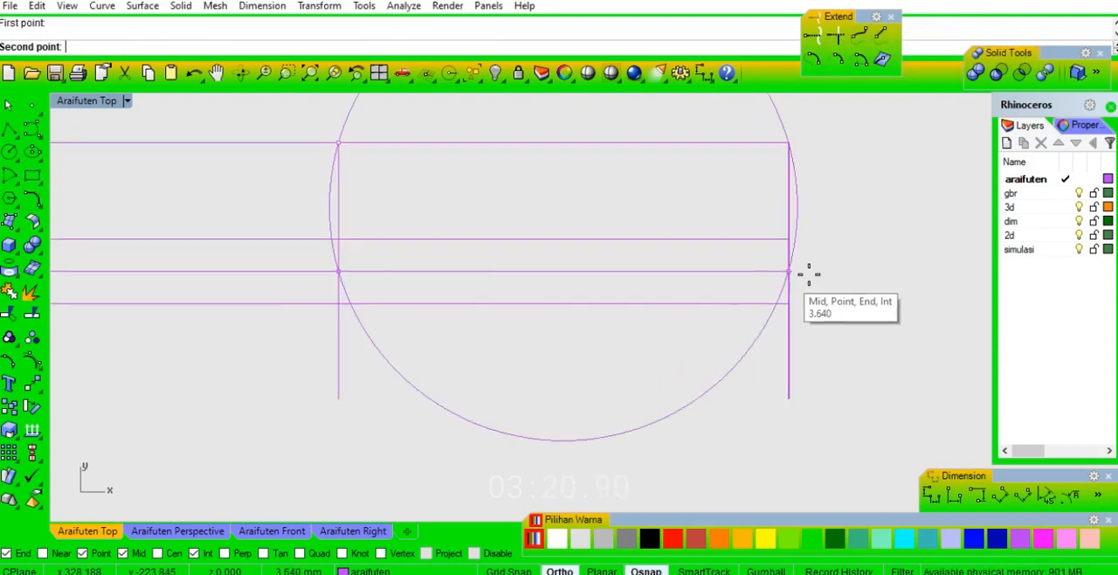
left_click(789, 271)
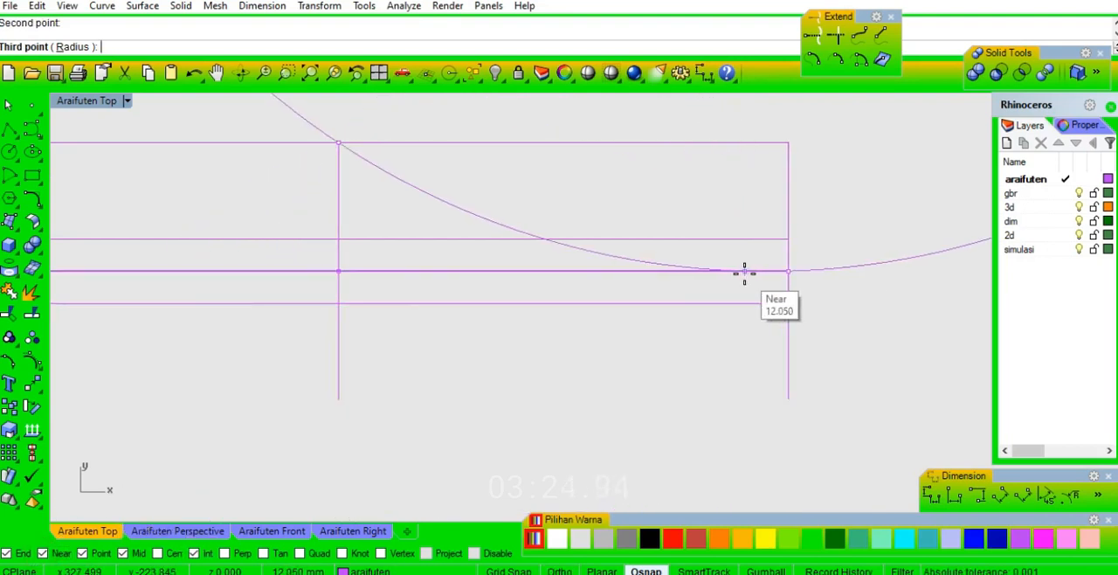
scroll(744, 273, "down", 1)
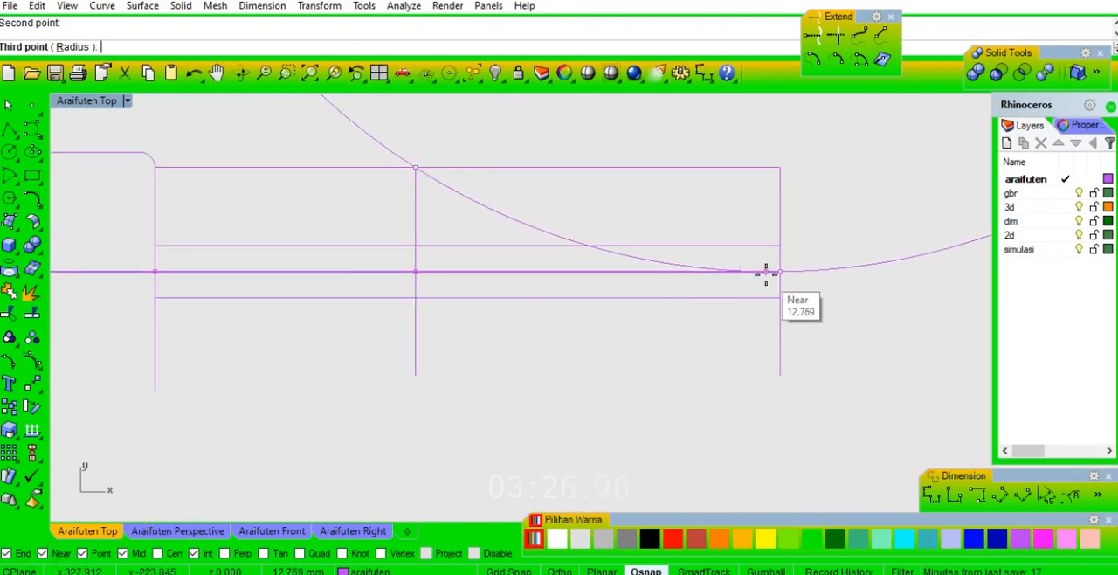
left_click(738, 272)
Split the joined end arc and handle outline where it crosses the centre line.
scroll(694, 276, "down", 5)
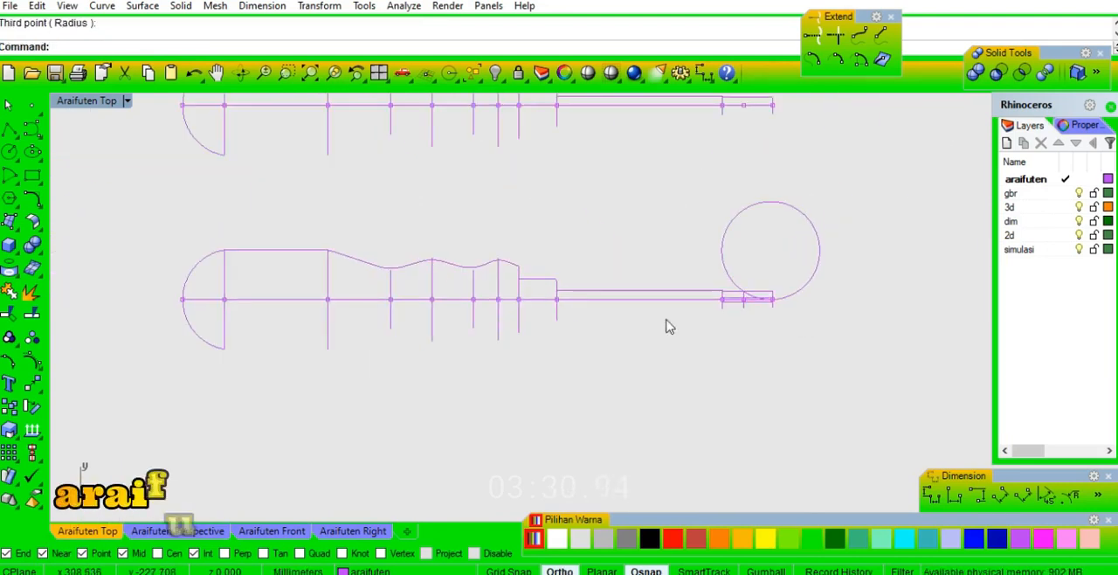
right_click_drag(562, 358, 613, 332)
left_click(257, 236)
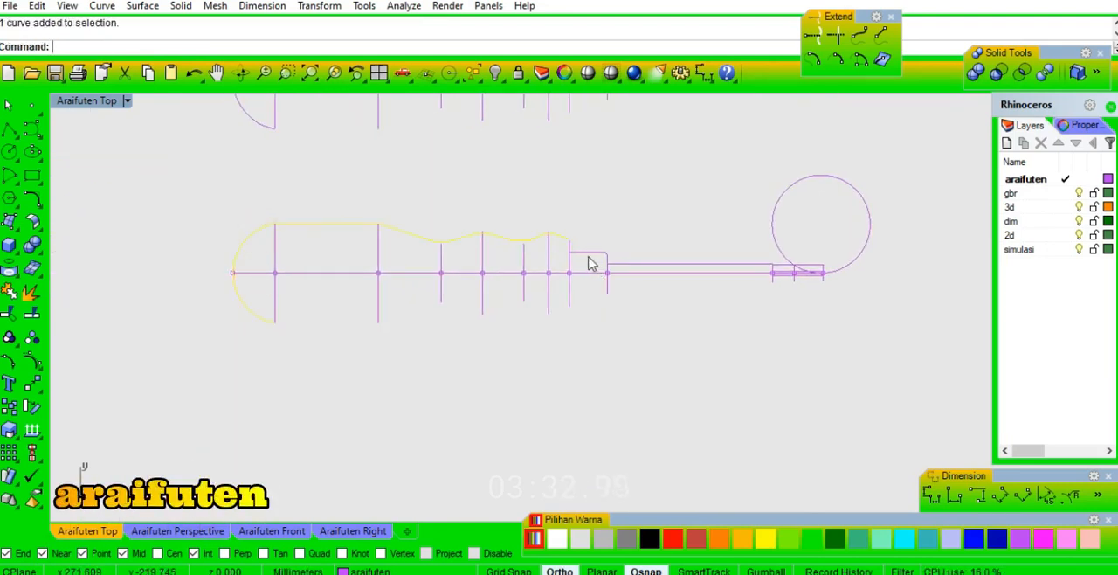
key("ctrl+shift+s")
left_click(305, 270)
right_click(315, 264)
Split the collar step outline with the centre line and delete the vertical piece below it.
left_click(410, 234)
scroll(584, 266, "up", 3)
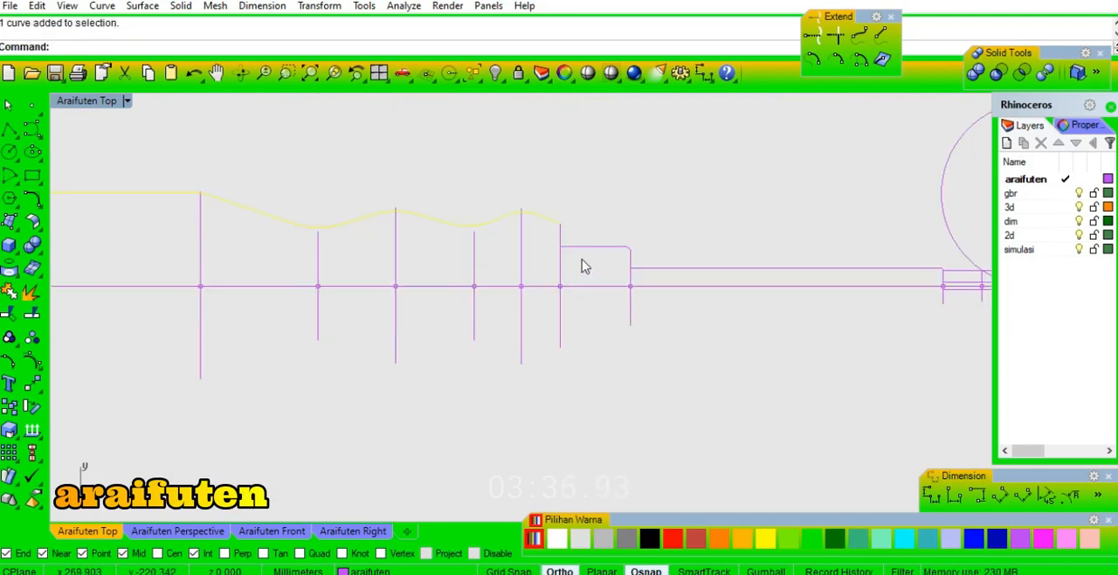
left_click(562, 232)
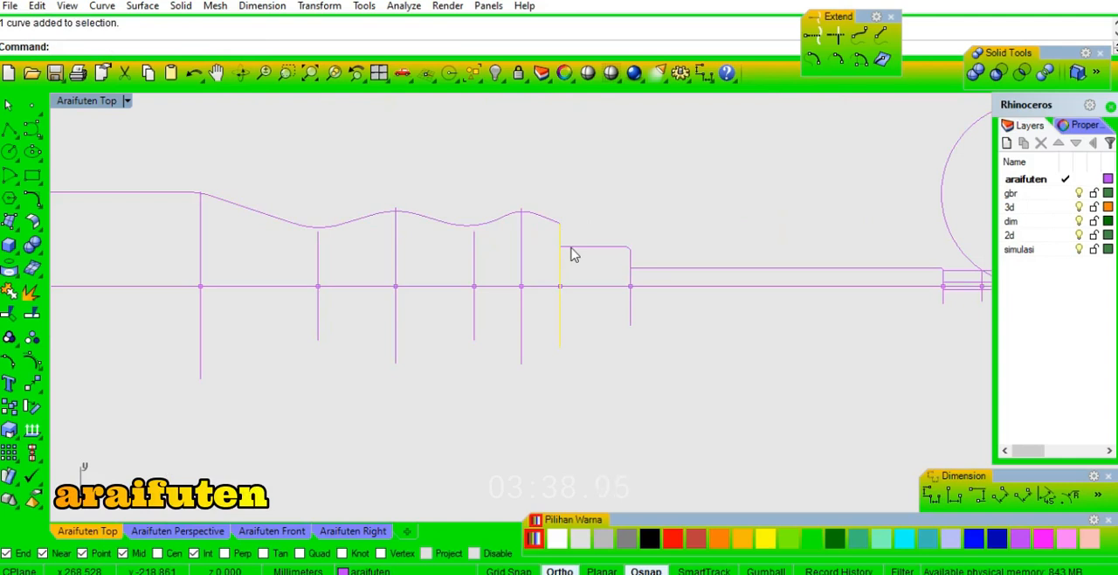
key("ctrl+shift+s")
left_click(664, 288)
key("Return")
left_click(631, 302)
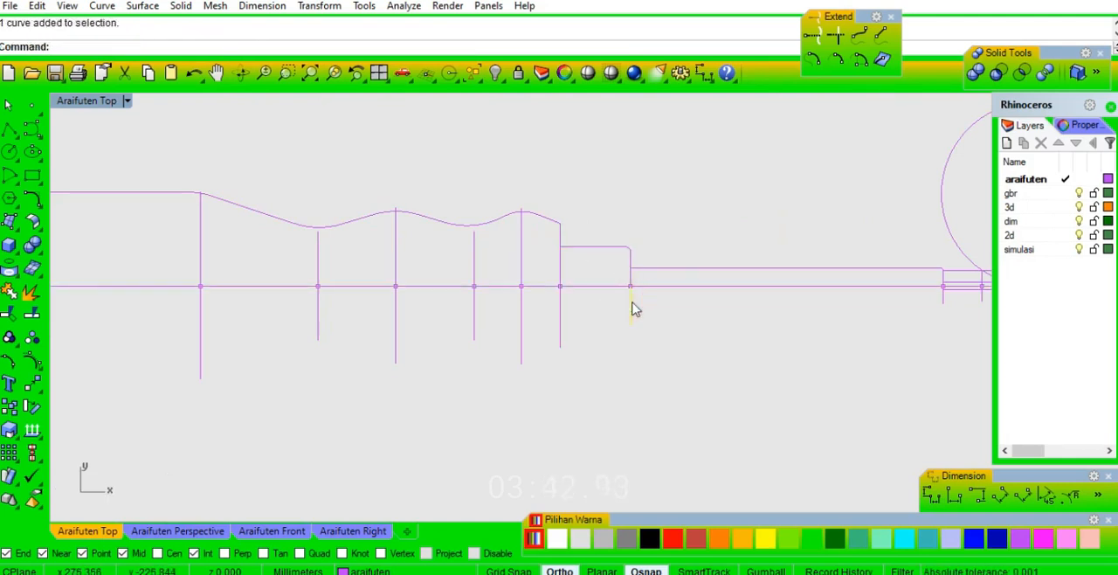
left_click(564, 318)
right_click_drag(616, 349, 547, 339)
Delete the lower quarter of the handle's end arc below the centre line.
left_click(483, 209)
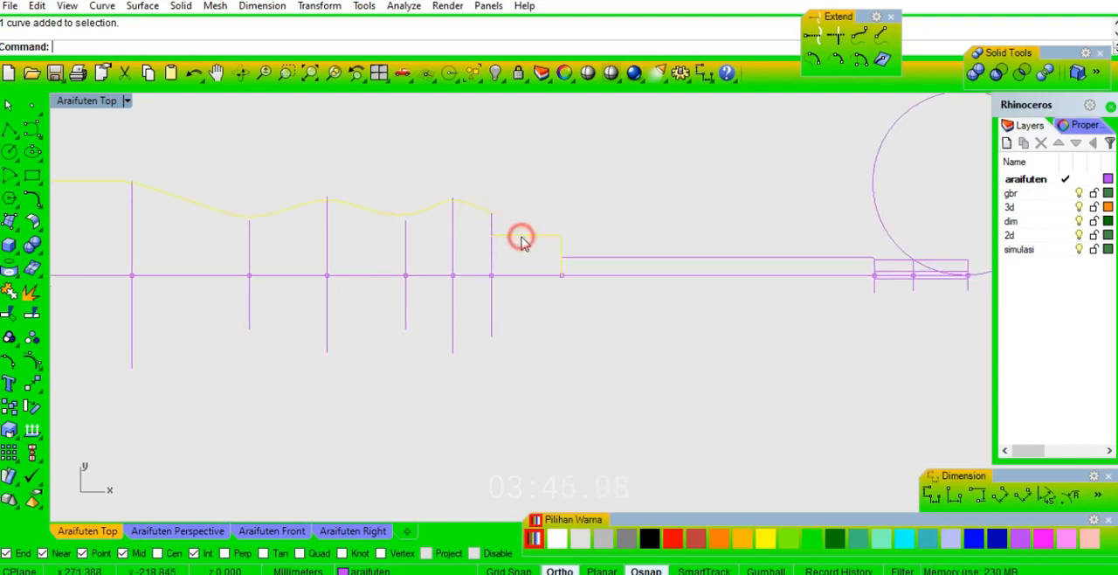
scroll(654, 267, "down", 2)
scroll(259, 300, "up", 4)
left_click(250, 319)
key("Delete")
Mirror the upper handle and collar outlines about the centre line, keeping the originals.
left_click(315, 156)
scroll(315, 200, "down", 2)
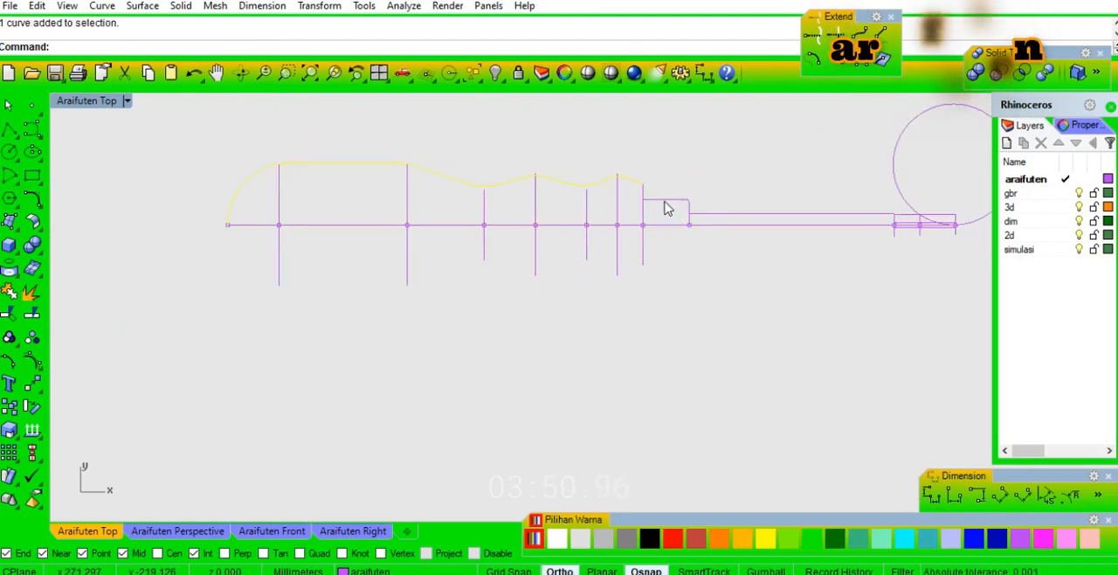
type("mi")
key("Return")
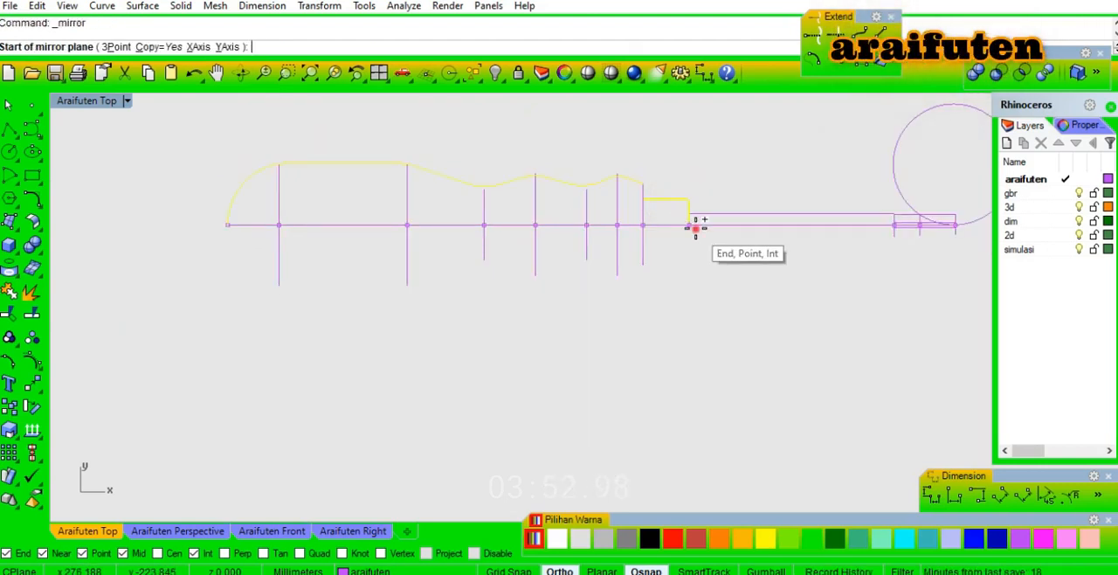
left_click(696, 227)
left_click(726, 228)
left_click(807, 275)
Split the vertical where the long shaft meets the tip section with the centre line and delete its lower part.
right_click_drag(819, 273, 638, 287)
scroll(726, 246, "up", 10)
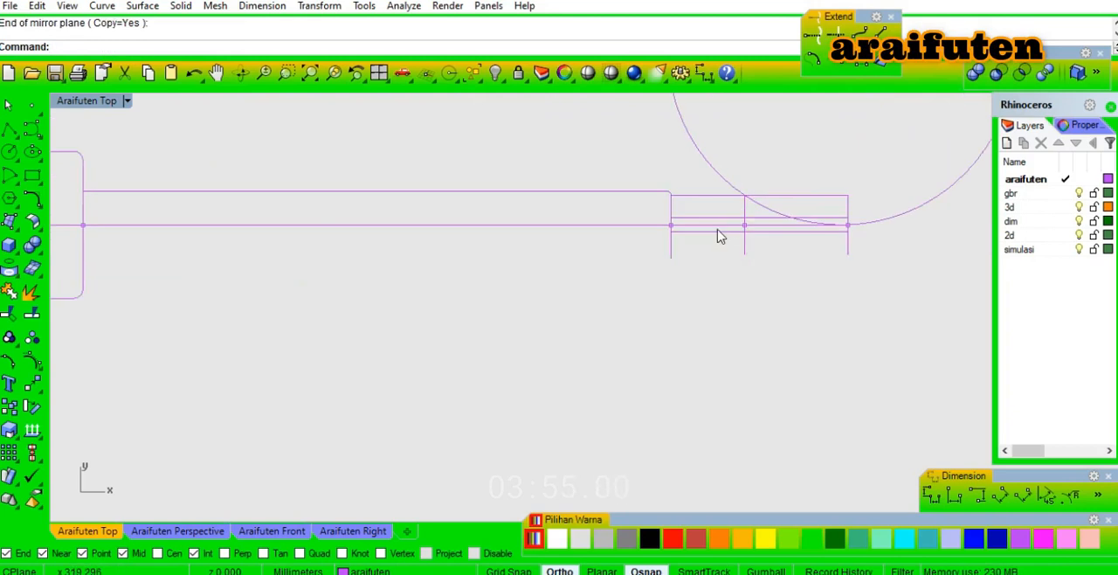
left_click(661, 184)
type("sp")
key("Return")
left_click(638, 223)
key("Return")
left_click(661, 246)
right_click_drag(736, 202, 569, 206)
scroll(685, 228, "up", 2)
left_click(744, 232)
left_click(705, 184)
type("mi")
key("Return")
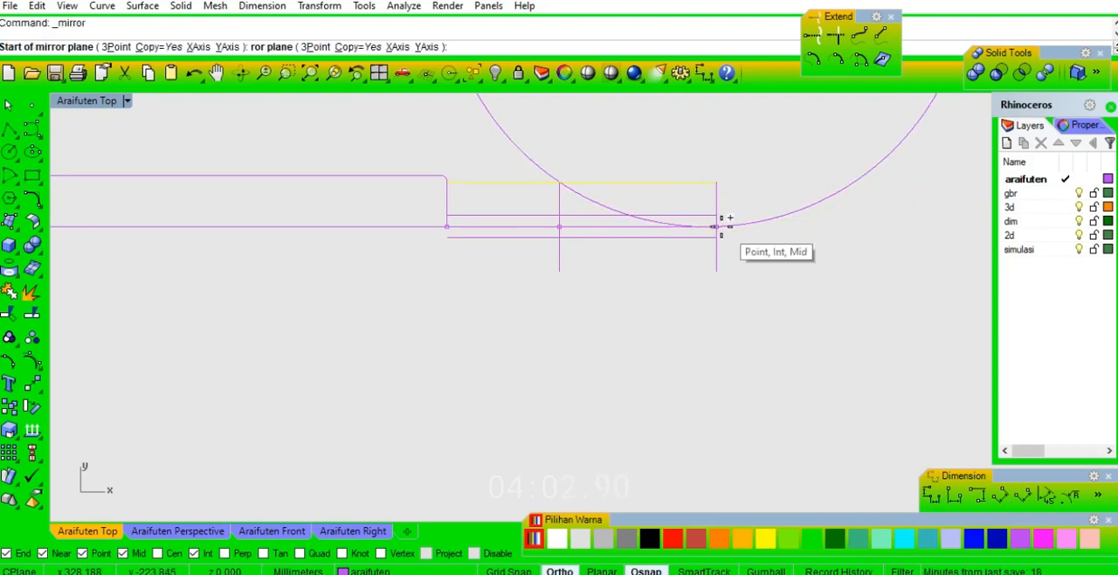
key("Escape")
key("Escape")
Trim the circle, top tip line and end vertical to leave a curved tip edge running down to the centre line.
scroll(713, 214, "up", 8)
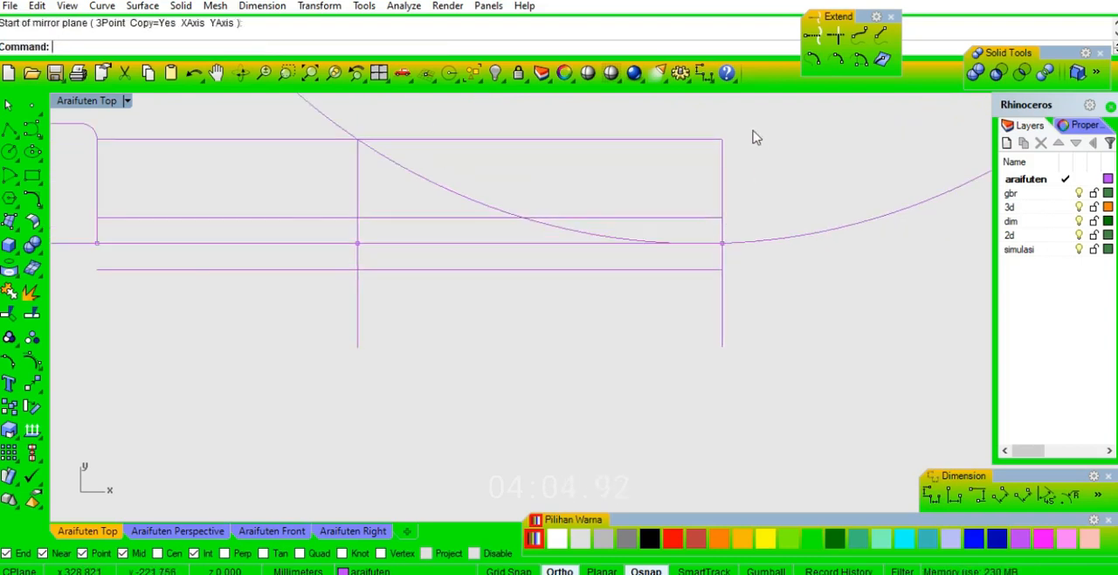
left_click_drag(757, 137, 657, 163)
left_click(469, 198, "shift")
key("ctrl+t")
left_click_drag(789, 267, 759, 209)
left_click_drag(731, 120, 629, 149)
scroll(619, 176, "down", 2)
key("Return")
left_click(770, 204)
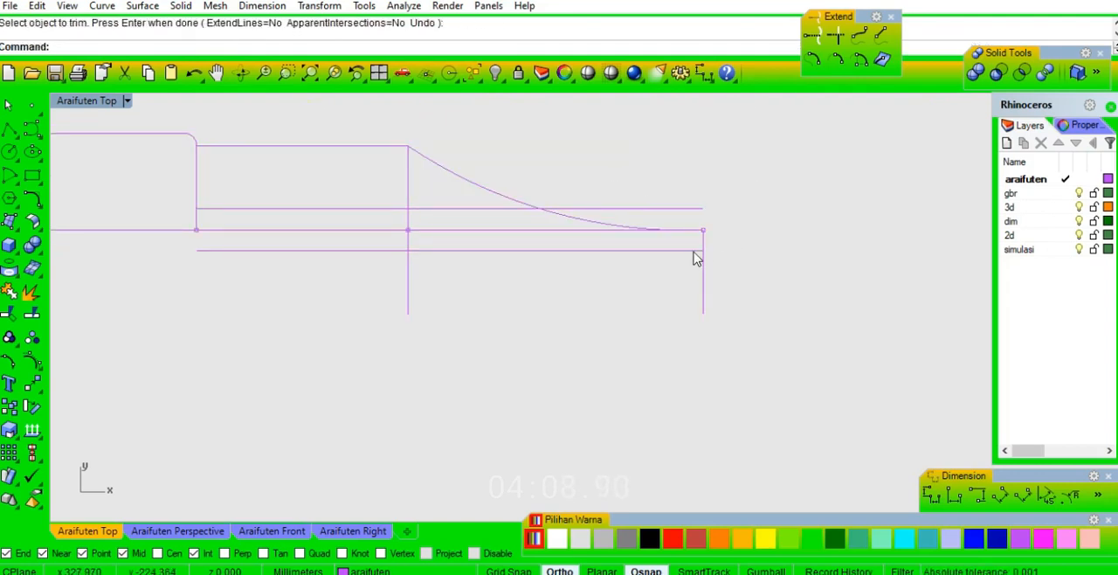
Split the tip's end vertical at the lower offset line and delete the piece below it.
left_click(702, 255)
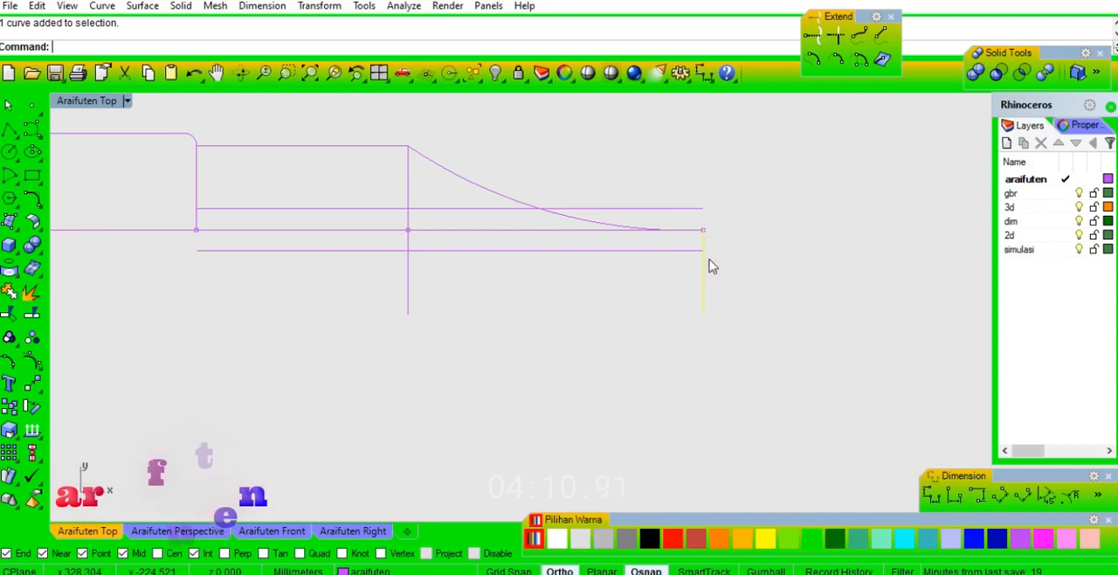
key("ctrl+shift+s")
left_click(684, 251)
key("Return")
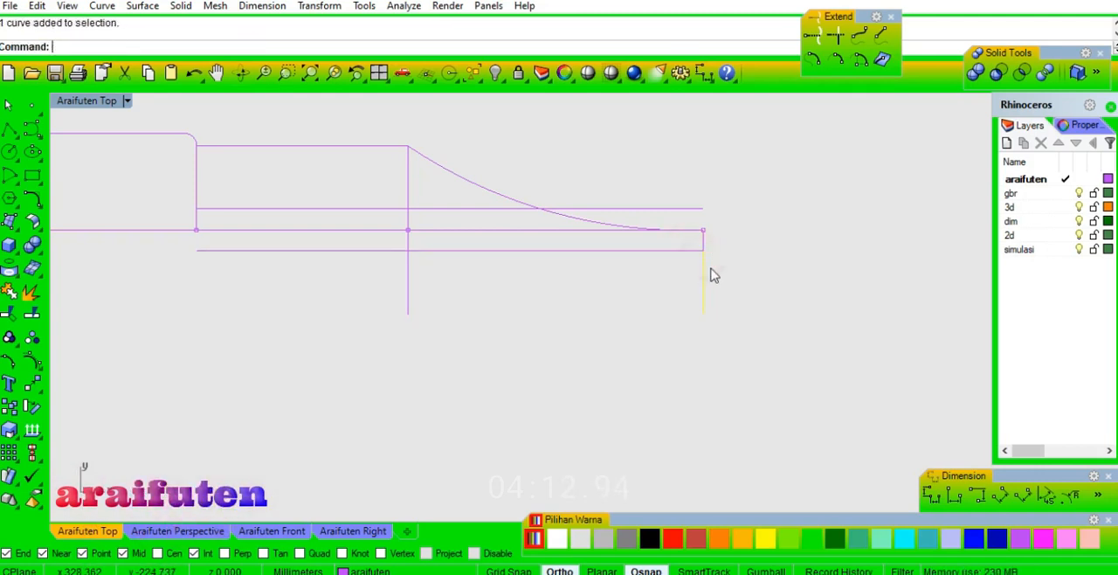
Join the short end vertical to the curved tip edge.
left_click(704, 245)
key("ctrl+j")
left_click(603, 229)
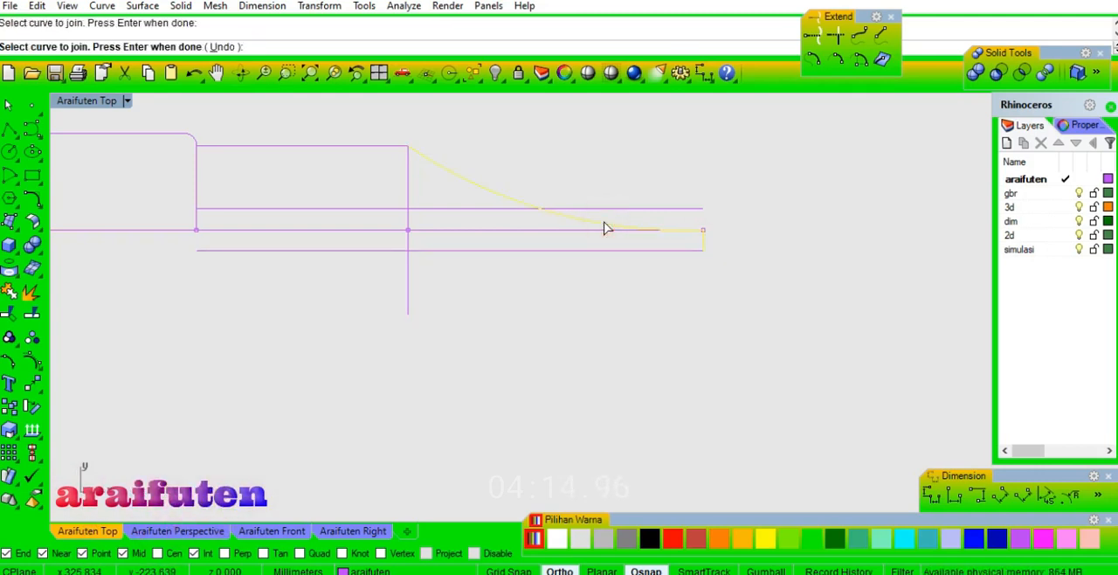
right_click(753, 191)
Mirror the upper shaft and curved tip outline about the centre line.
scroll(806, 189, "down", 2)
left_click(574, 163)
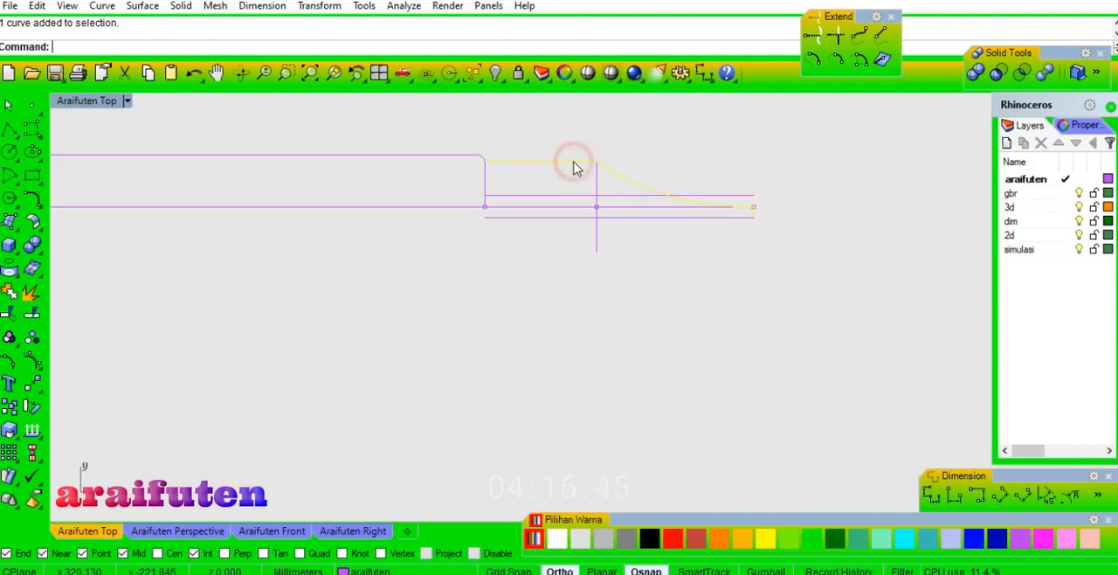
left_click(463, 155, "shift")
key("ctrl+m")
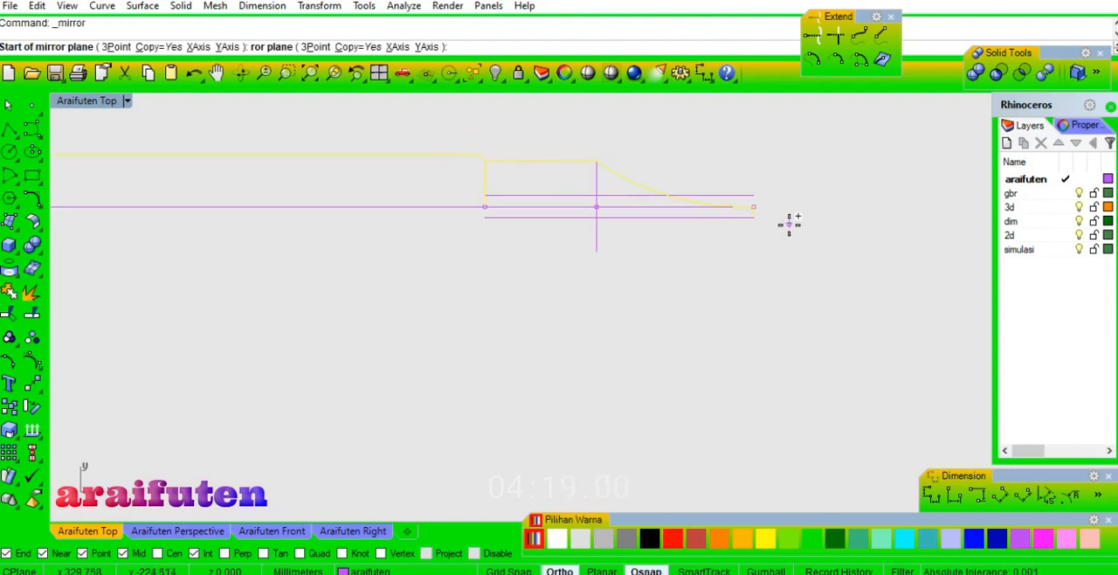
left_click(757, 205)
left_click(843, 210)
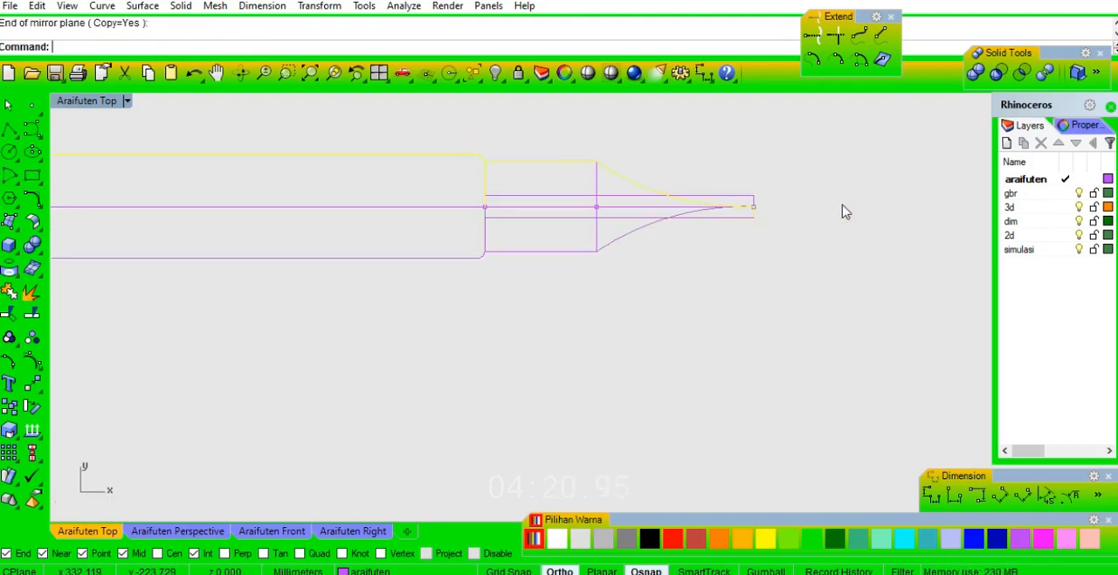
Undo the tip's mirror, join, split and trims, and delete the three-point circle.
key("ctrl+z")
key("Escape")
scroll(821, 221, "down", 1)
left_click(813, 224)
scroll(813, 220, "up", 1)
left_click(813, 193)
key("Delete")
scroll(810, 230, "down", 15)
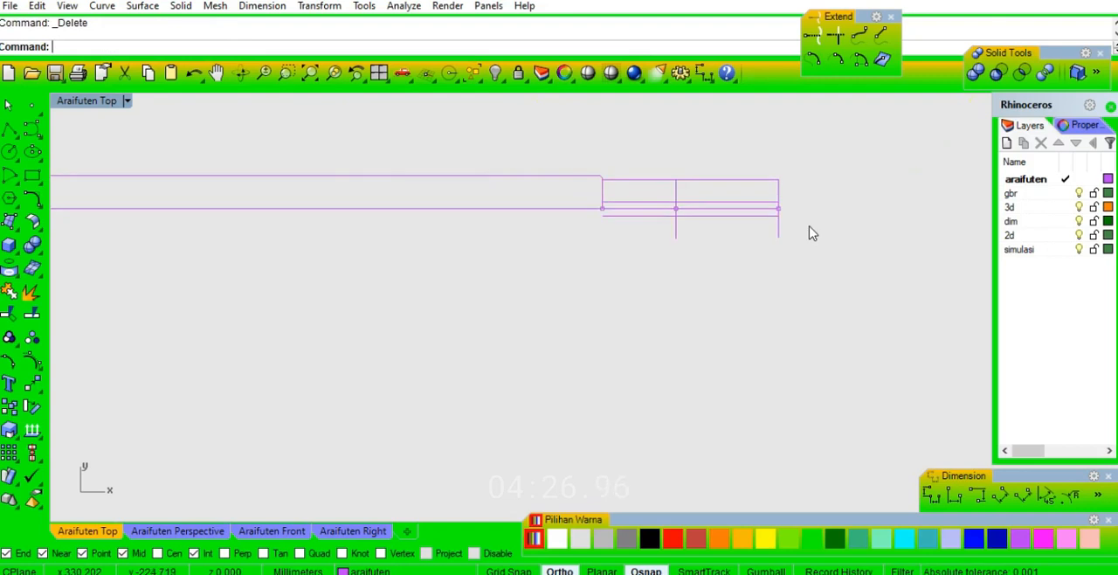
Draw a three-point circle through the upper offset line's right end, the middle vertical's top intersection and a Near-snapped point on that offset line.
scroll(809, 229, "up", 17)
right_click_drag(793, 186, 697, 222)
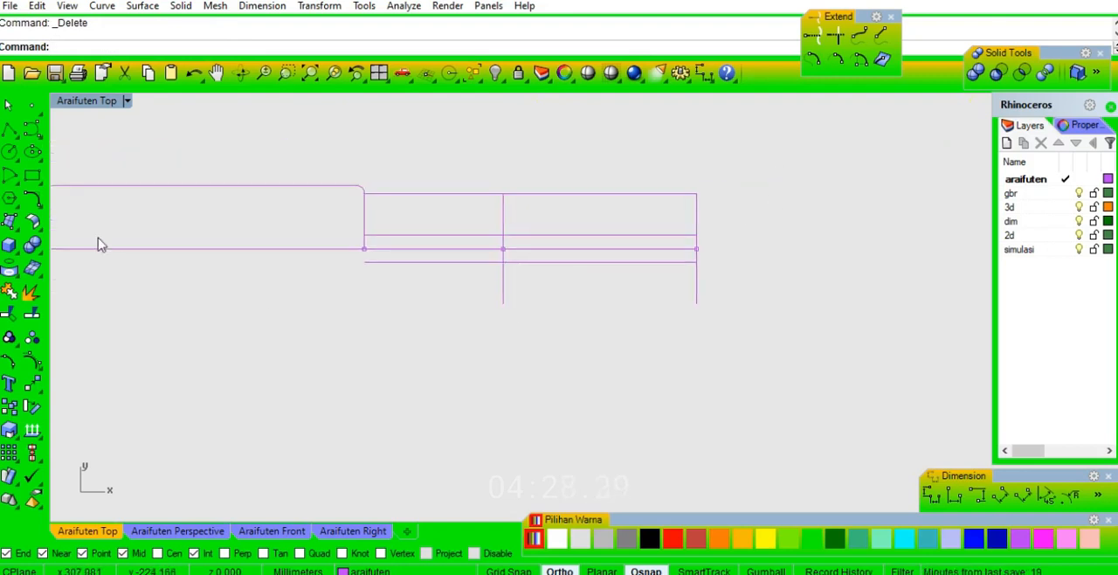
left_click(17, 158)
left_click(81, 165)
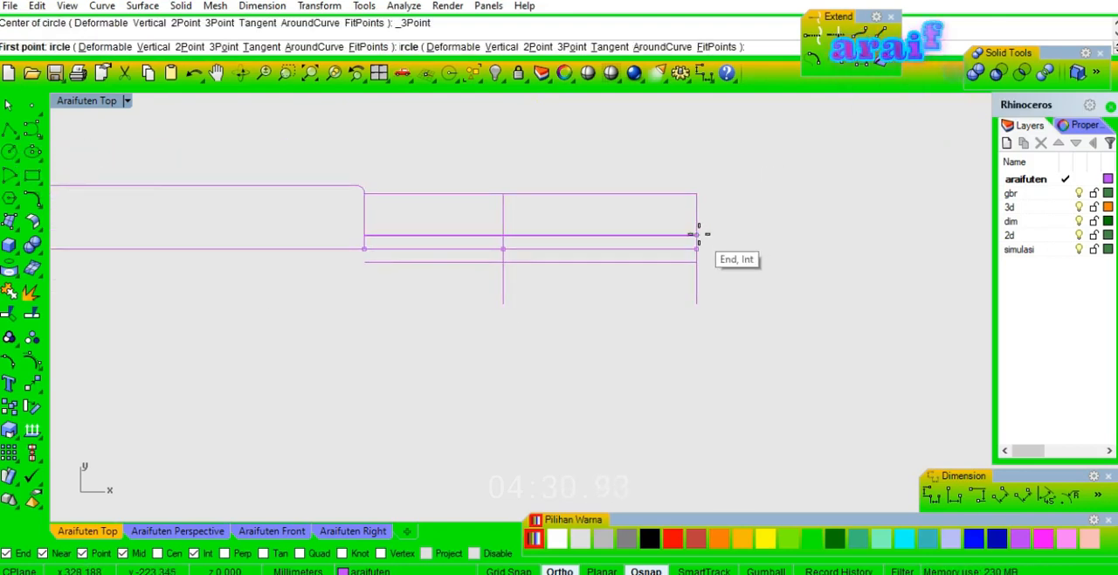
left_click(698, 234)
left_click(504, 193)
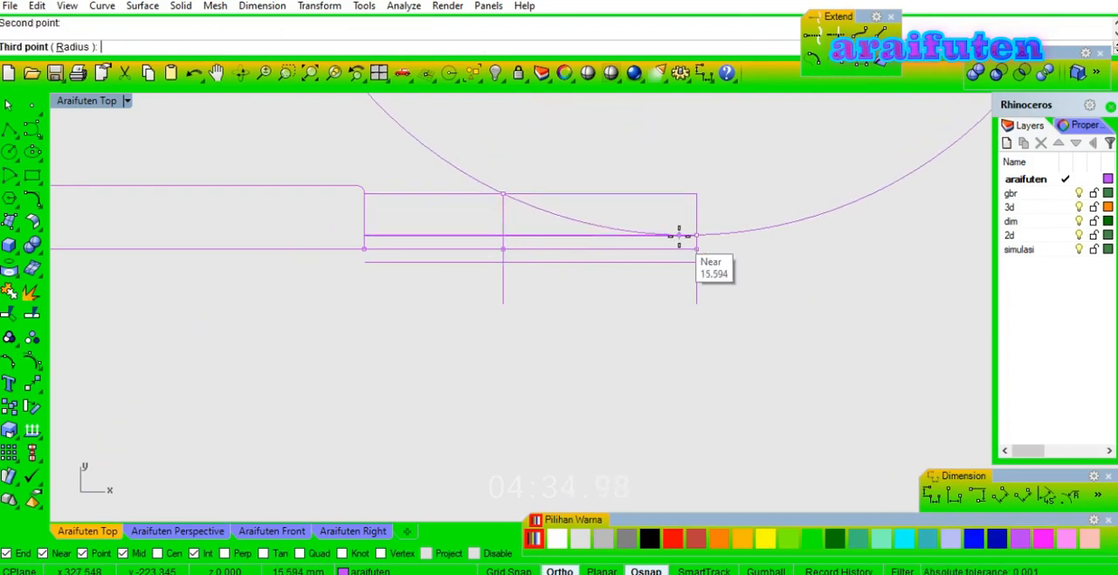
scroll(679, 235, "up", 3)
left_click(686, 236)
Trim off the top tip line to the right of the middle vertical and the end vertical above the upper offset line.
scroll(724, 224, "down", 3)
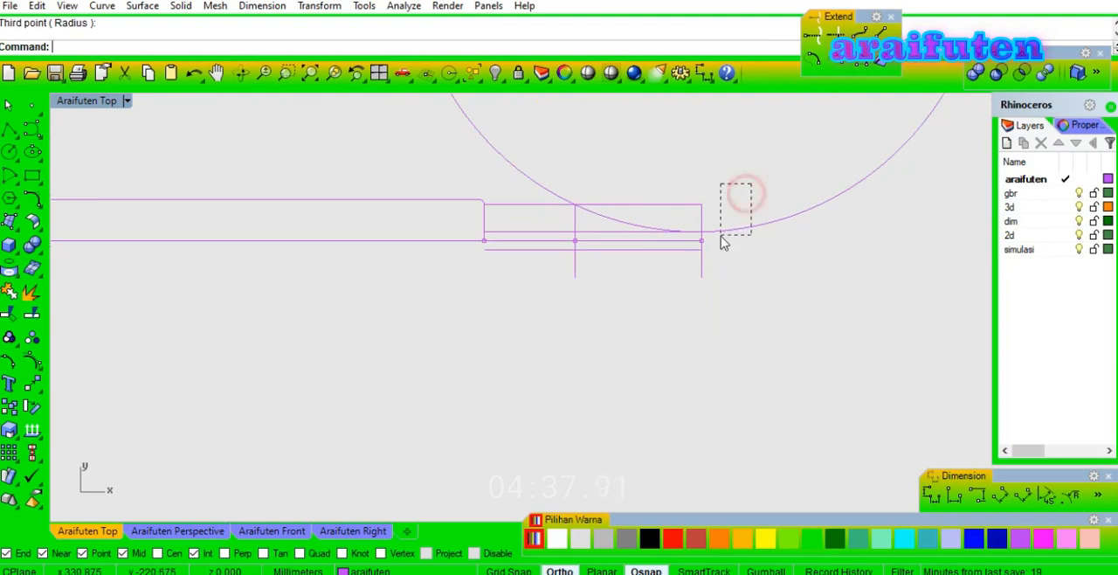
left_click_drag(722, 236, 723, 237)
key("ctrl+t")
left_click(700, 205)
left_click_drag(717, 196, 694, 215)
key("Return")
scroll(709, 260, "up", 3)
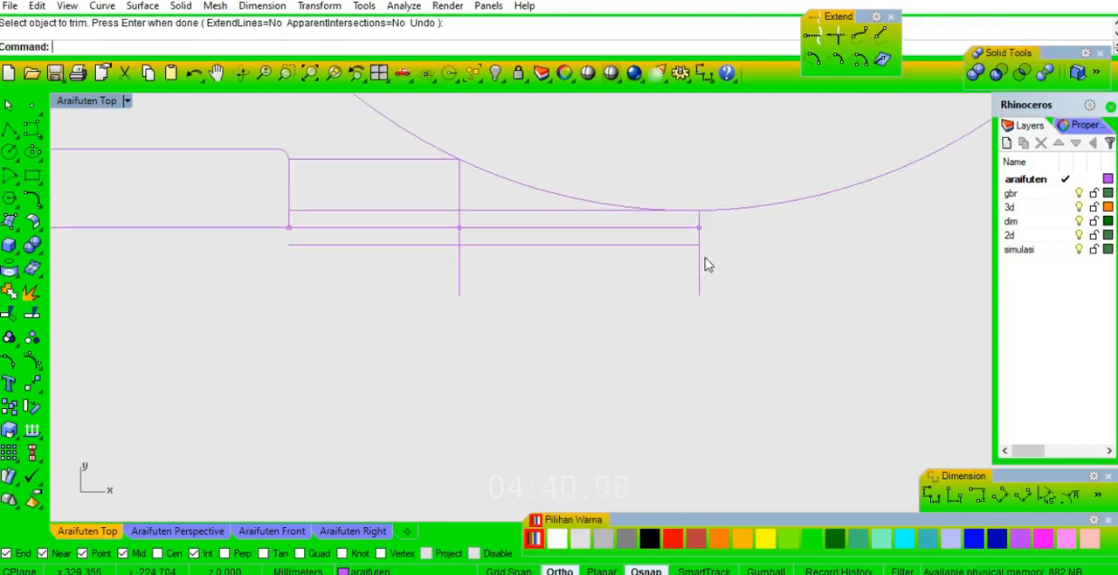
Trim off the tip's end vertical below the centre line.
left_click(699, 290)
left_click(682, 229)
key("ctrl+t")
left_click(698, 280)
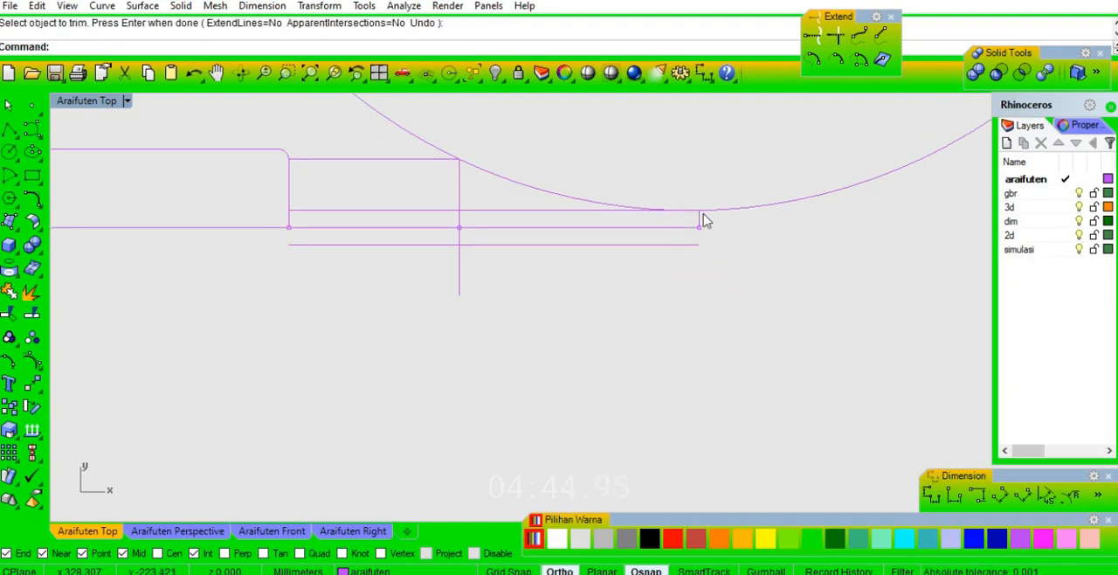
key("Return")
Trim the circle to the arc between the top tip line and the short end vertical.
key("ctrl+t")
left_click(742, 206)
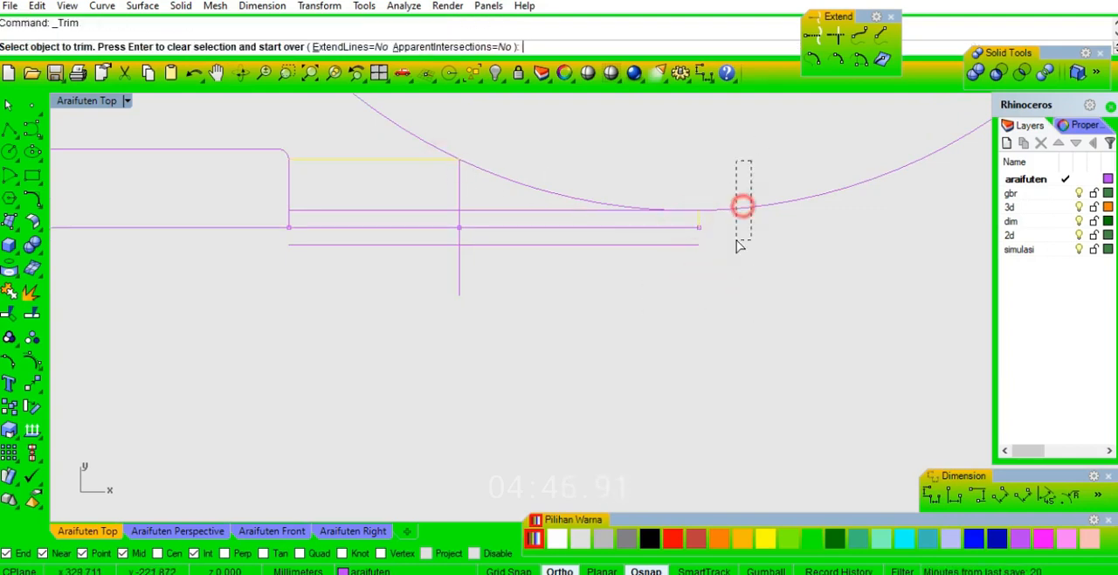
key("Return")
left_click(614, 210)
key("Return")
Mirror the upper shaft and tip outline about the centre line, keeping the original.
scroll(754, 212, "down", 2)
left_click(486, 174)
scroll(750, 204, "down", 3)
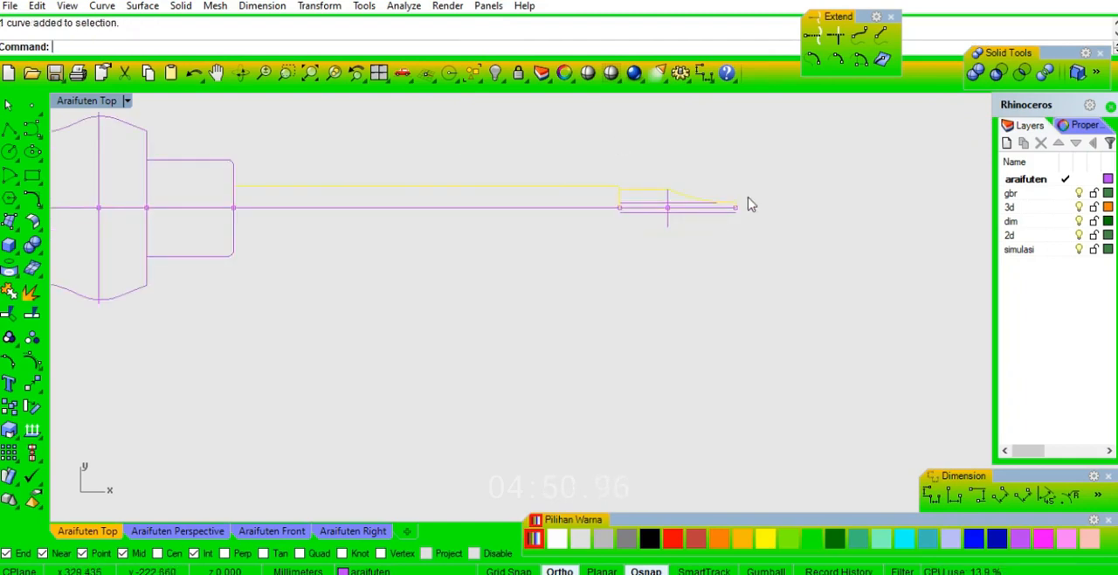
key("ctrl+m")
scroll(756, 212, "up", 4)
left_click(725, 203)
left_click(813, 190)
key("Escape")
Draw a 5 mm diameter circle centred where the handle's first vertical crosses the centre line.
scroll(624, 212, "down", 3)
scroll(572, 214, "up", 3)
right_click_drag(436, 217, 478, 244)
scroll(429, 243, "up", 2)
right_click_drag(737, 218, 692, 242)
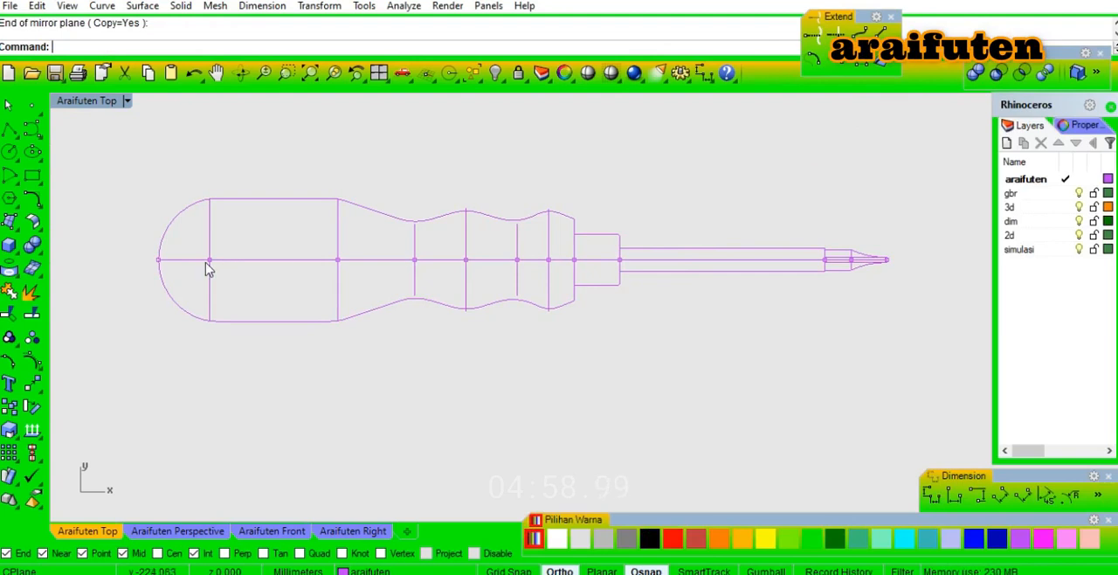
type("c")
key("space")
left_click(214, 257)
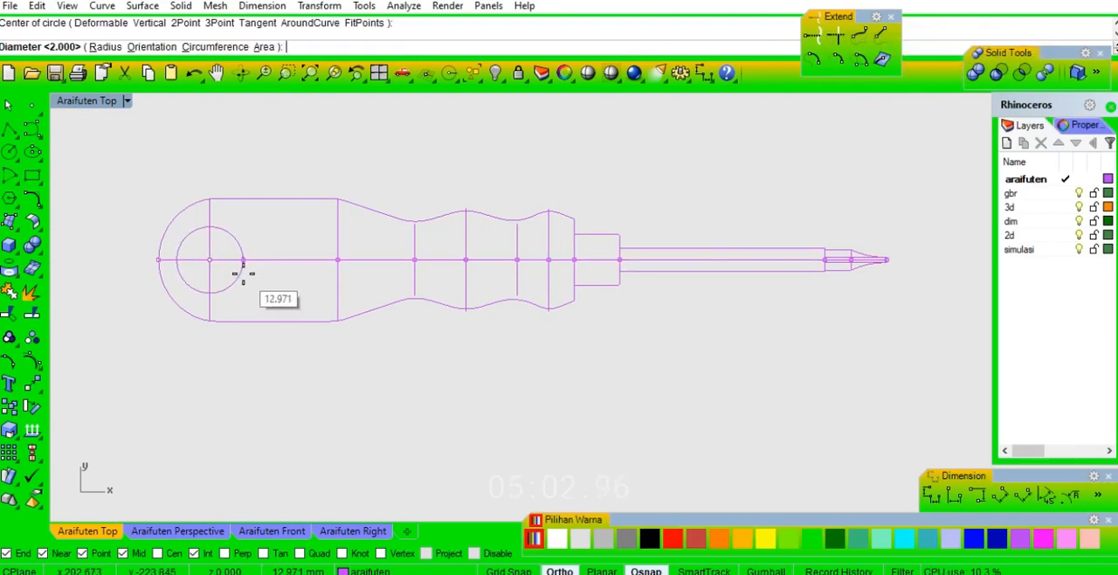
type("5")
key("space")
Copy the 5 mm circle 5 mm to the right along the centre line.
scroll(207, 259, "up", 8)
right_click_drag(207, 260, 364, 261)
left_click(324, 238)
type("copy")
key("space")
left_click(381, 218)
type("5")
key("space")
key("space")
scroll(376, 253, "up", 1)
left_click(554, 359)
left_click(933, 496)
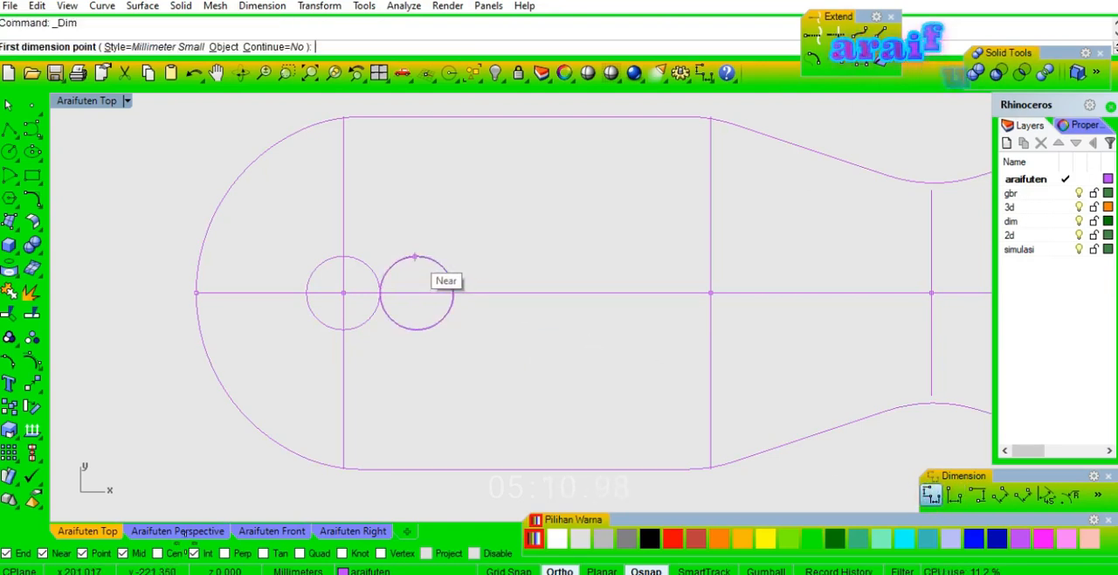
left_click(417, 255)
left_click(344, 256)
key("Escape")
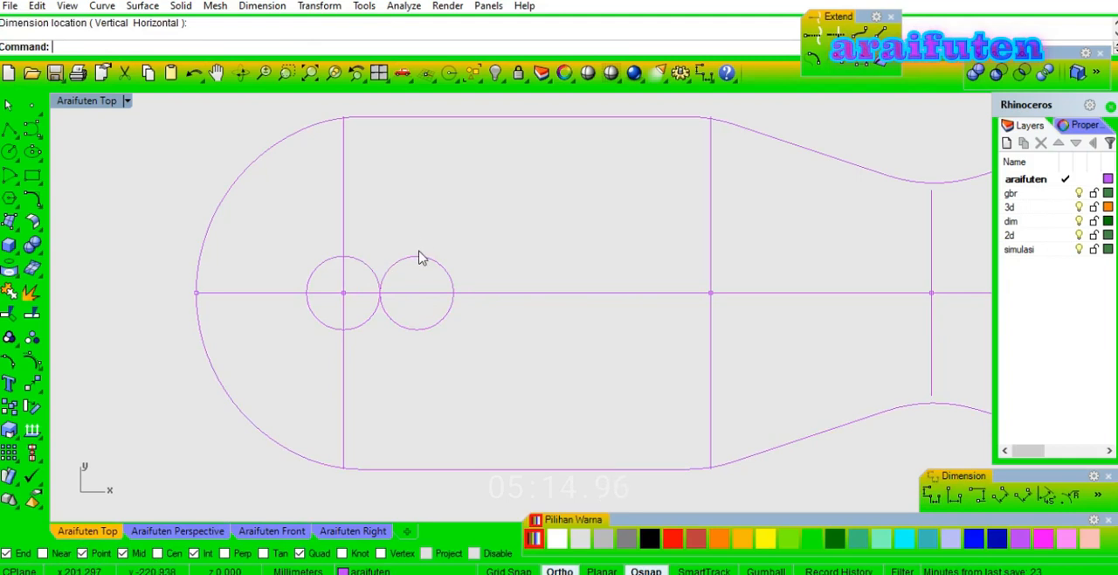
Draw two 5 mm horizontal lines connecting the upper and lower quadrant points of the two handle circles.
type("l")
key("Return")
left_click(415, 257)
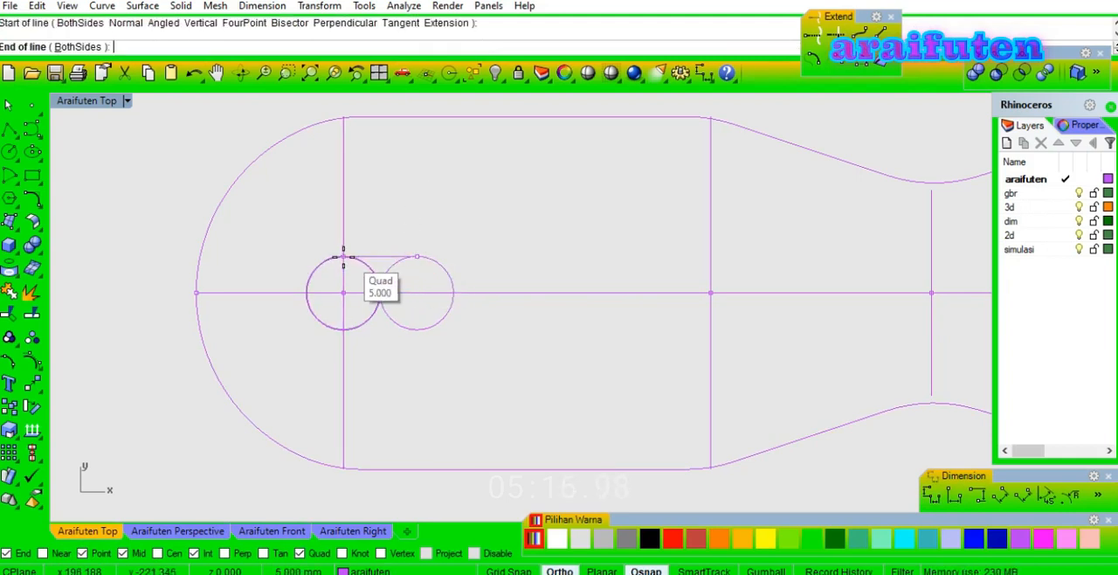
left_click(344, 258)
key("Return")
left_click(343, 330)
left_click(417, 329)
Trim away the inner halves of the two circles and join the remaining arcs and lines into a closed slot.
left_click_drag(269, 229, 489, 351)
type("tr")
key("Return")
scroll(419, 269, "up", 6)
left_click_drag(382, 305, 166, 275)
left_click_drag(301, 413, 225, 398)
key("Return")
type("j")
key("Return")
left_click(382, 410)
Offset the closed handle slot outward by 1.5 mm with sharp corners.
scroll(602, 195, "down", 4)
left_click_drag(602, 195, 435, 311)
scroll(436, 318, "down", 3)
type("offset")
key("Return")
type("1.5")
key("Return")
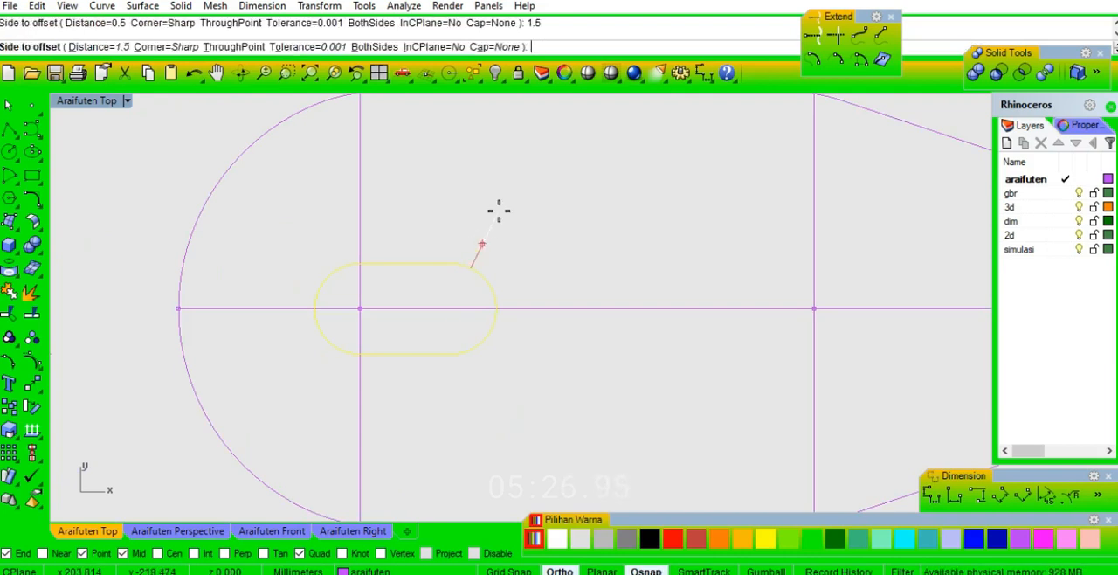
left_click(499, 212)
left_click(481, 244)
Reduce the new slot offset to an open U by joining its left arc with both straight lines and removing the right arc.
scroll(482, 244, "down", 2)
middle_click(482, 242)
left_click(504, 254)
left_click_drag(548, 232, 502, 277, "ctrl")
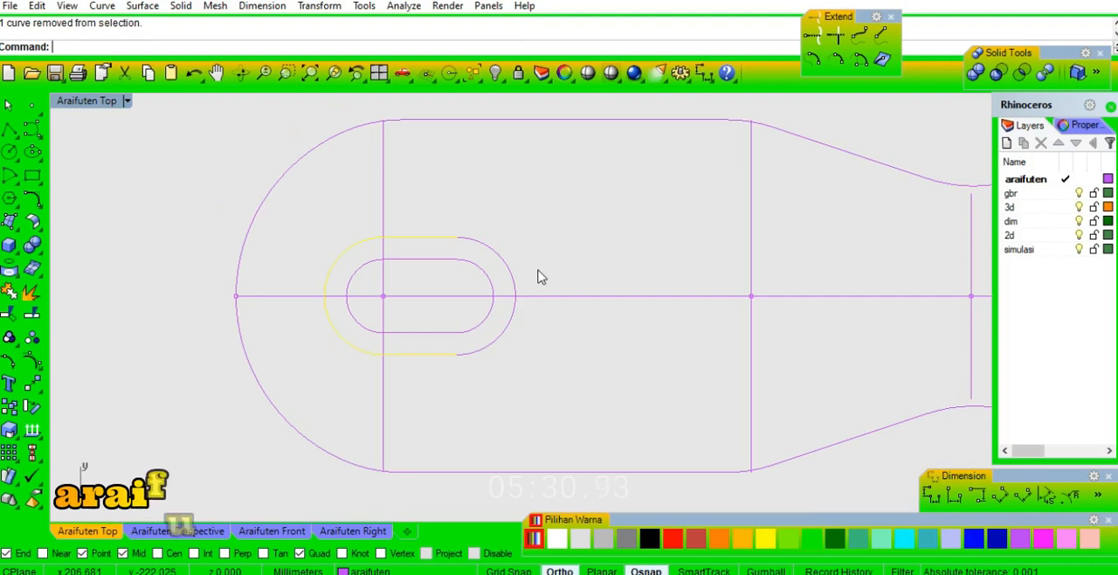
key("ctrl+j")
left_click(495, 249)
Offset the open U curve outward by 1.5 mm, and offset the result outward by another 2 mm.
left_click(428, 237)
key("Return")
type("1.5")
key("Return")
left_click(437, 214)
key("Return")
left_click(453, 183)
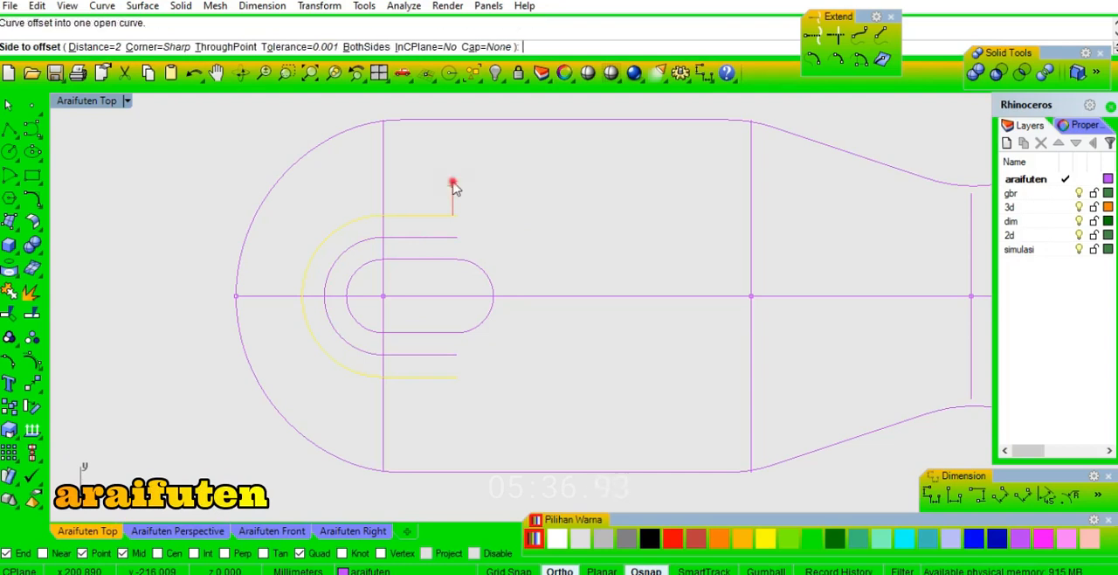
Trim the outermost U curve's two straight ends at the handle's first vertical, leaving only its arc.
scroll(428, 227, "down", 3)
right_click_drag(534, 250, 491, 256)
right_click_drag(407, 254, 585, 266)
left_click(399, 215)
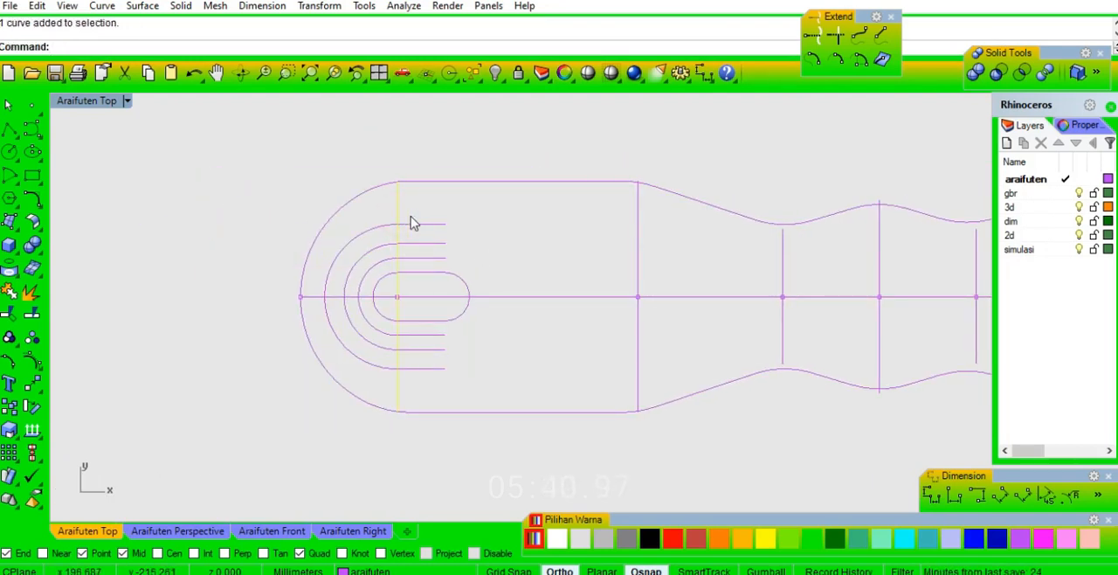
key("ctrl+t")
left_click(418, 224)
left_click(431, 368)
right_click_drag(517, 365, 470, 365)
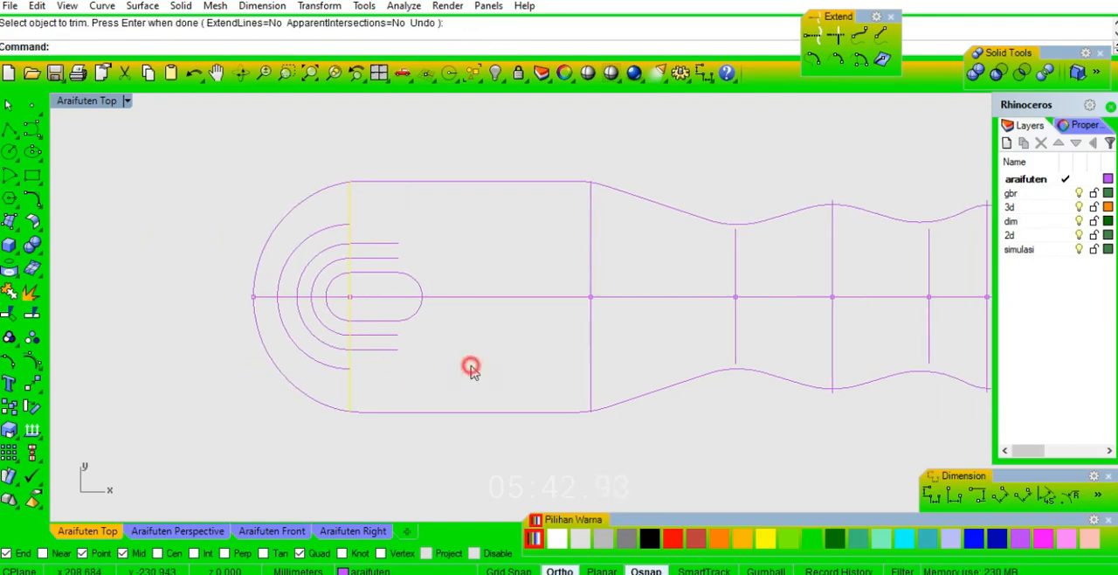
Offset the vertical at the handle's first waist 4 mm toward the rounded end.
right_click_drag(538, 338, 454, 329)
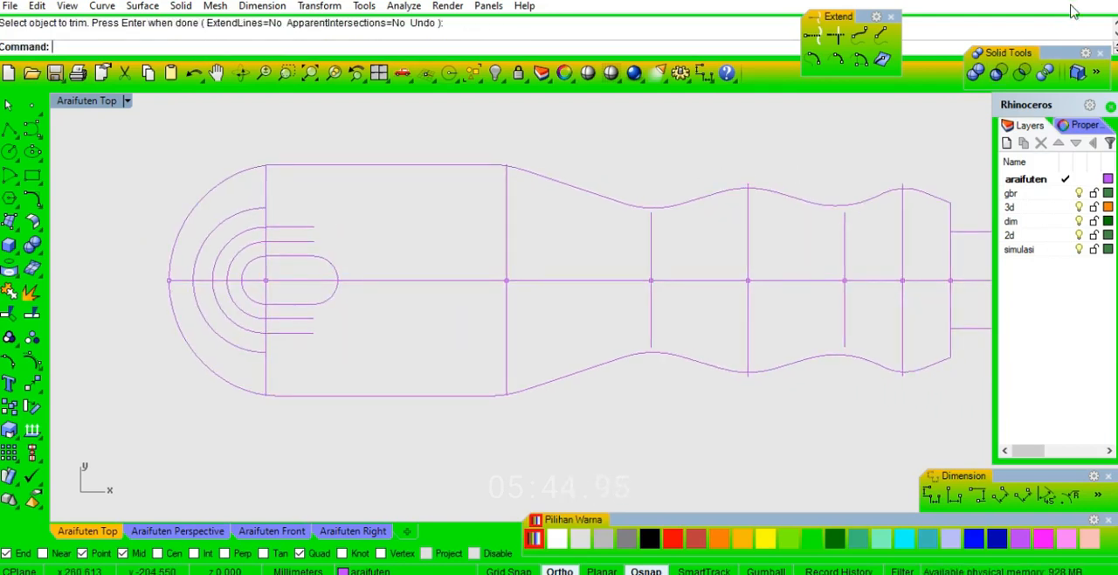
left_click(656, 241)
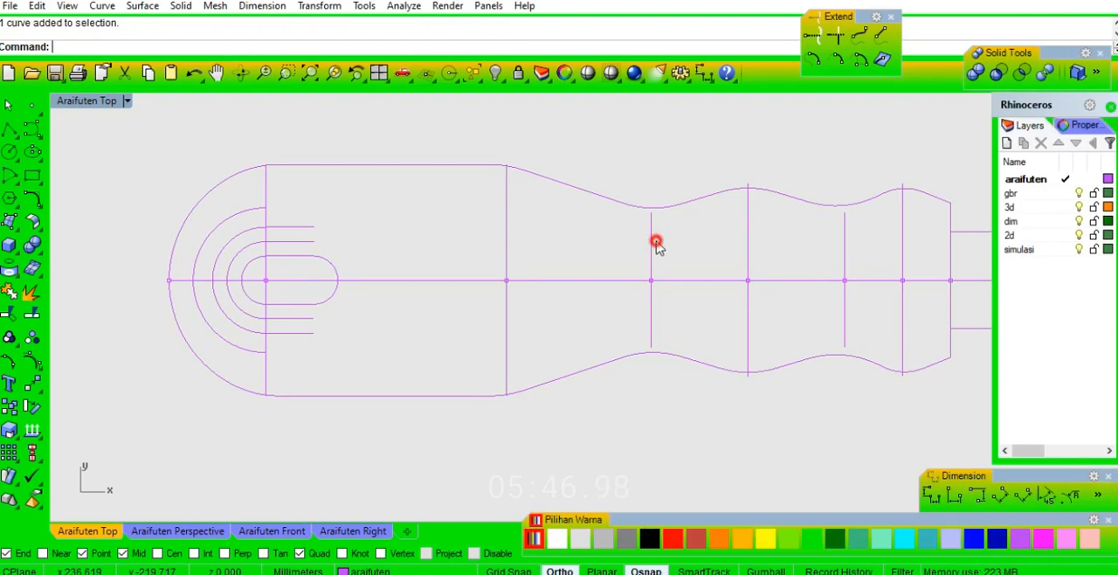
type("o")
key("Return")
type("4")
key("Return")
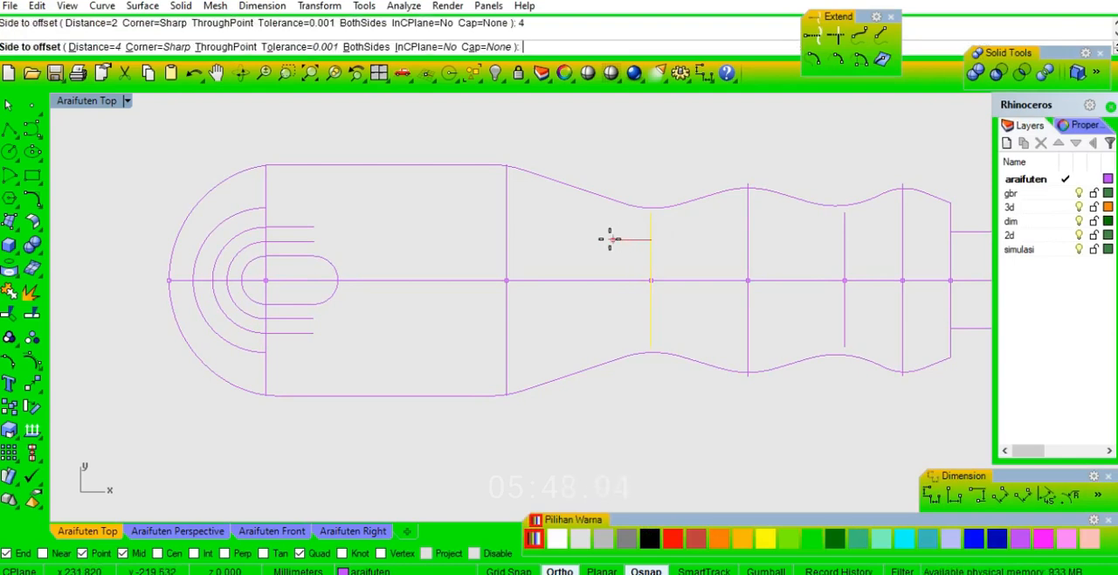
left_click(610, 239)
Offset the vertical at the start of the handle's taper by 3 mm to both sides.
key("Return")
left_click(507, 220)
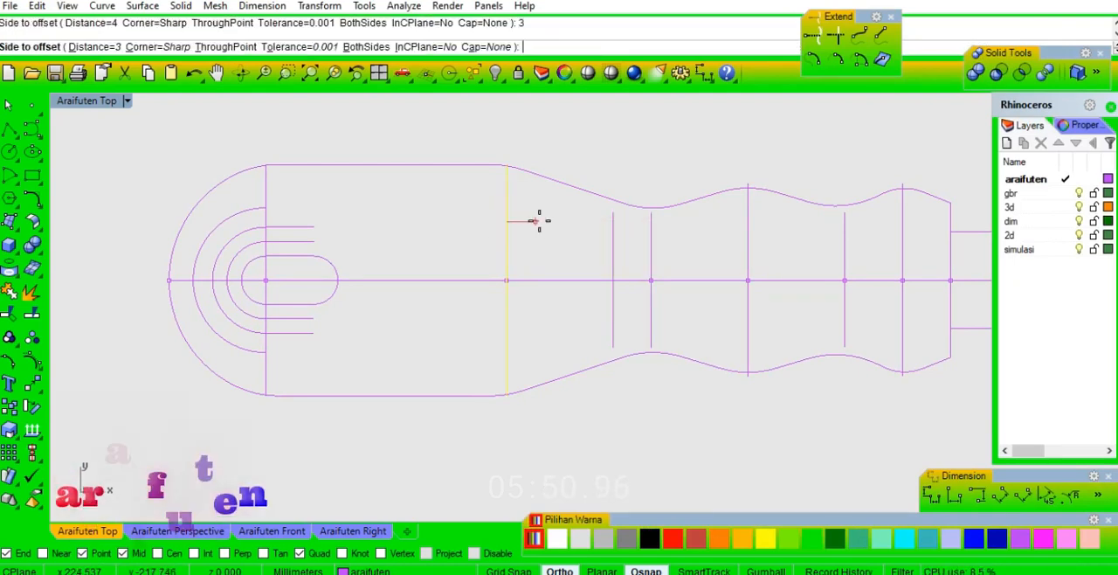
type("3")
key("Return")
type("b")
key("Return")
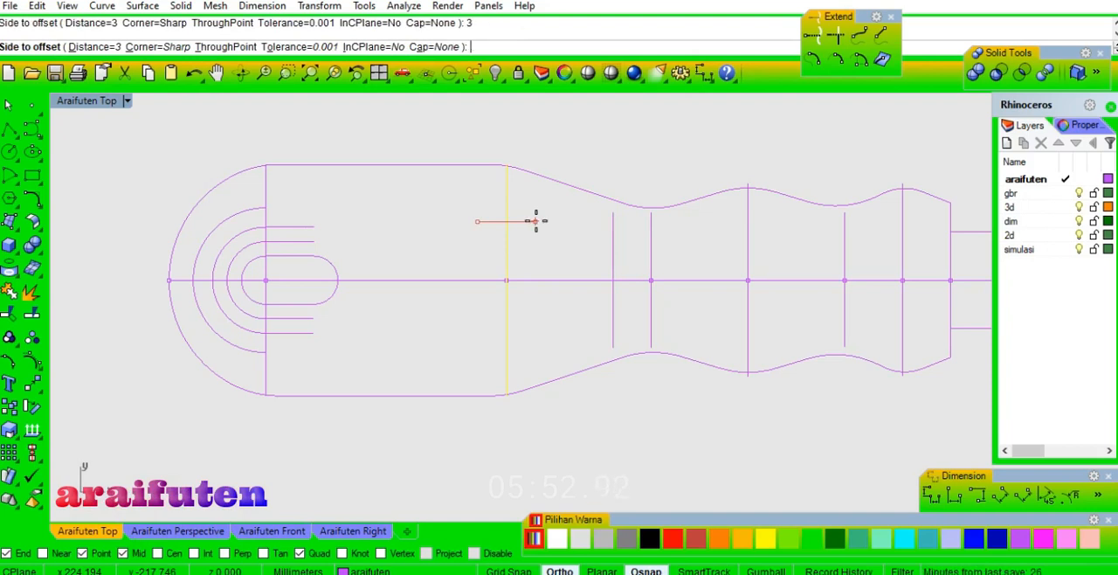
left_click(564, 234)
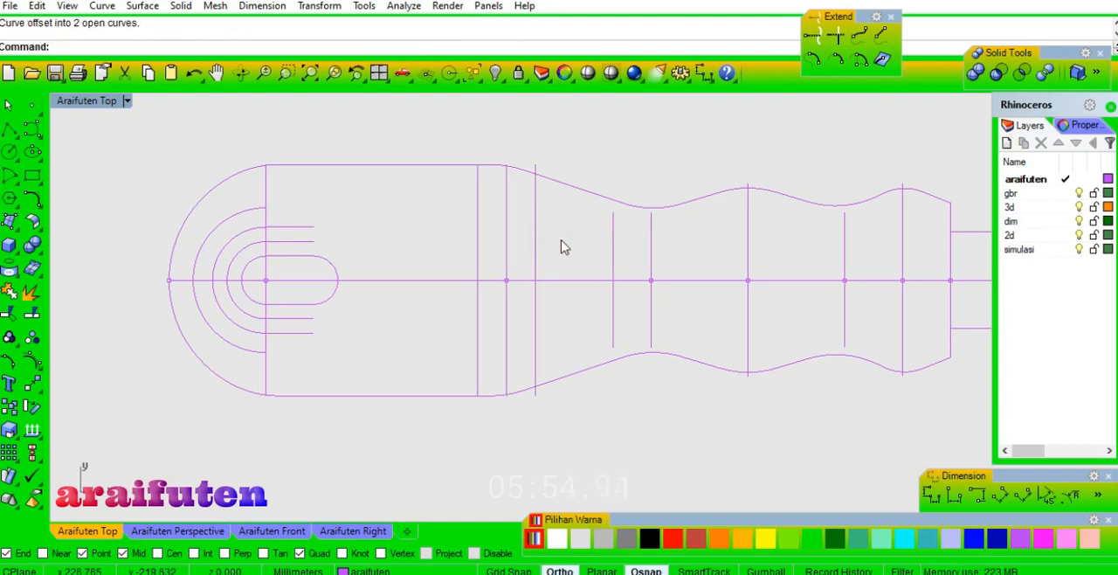
Draw a 4 mm diameter circle centred on the midpoint of the vertical offset from the first waist.
type("c")
key("Return")
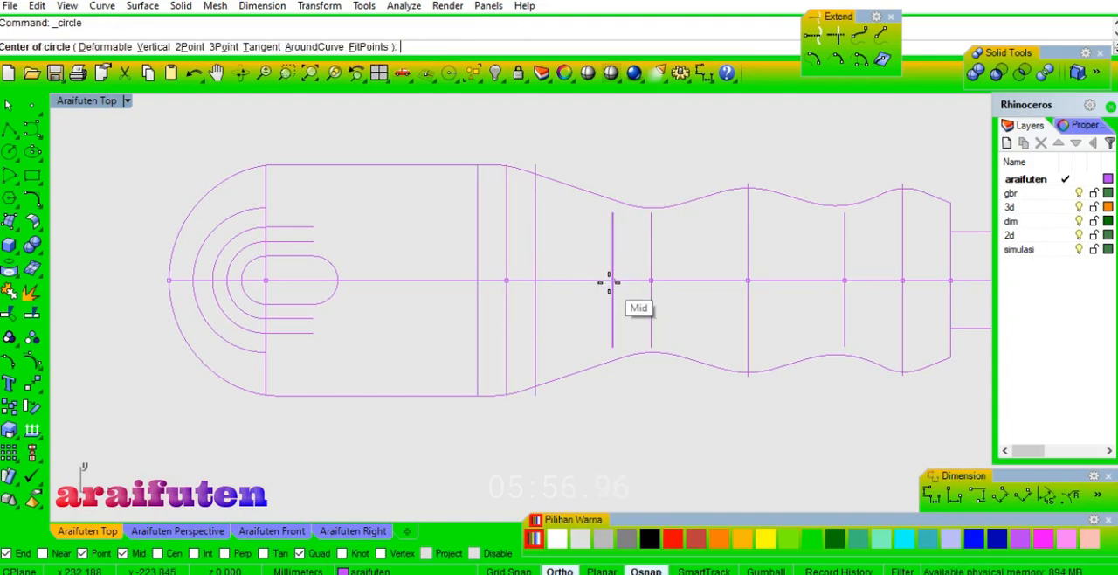
left_click(613, 280)
scroll(612, 281, "up", 1)
type("4")
key("Return")
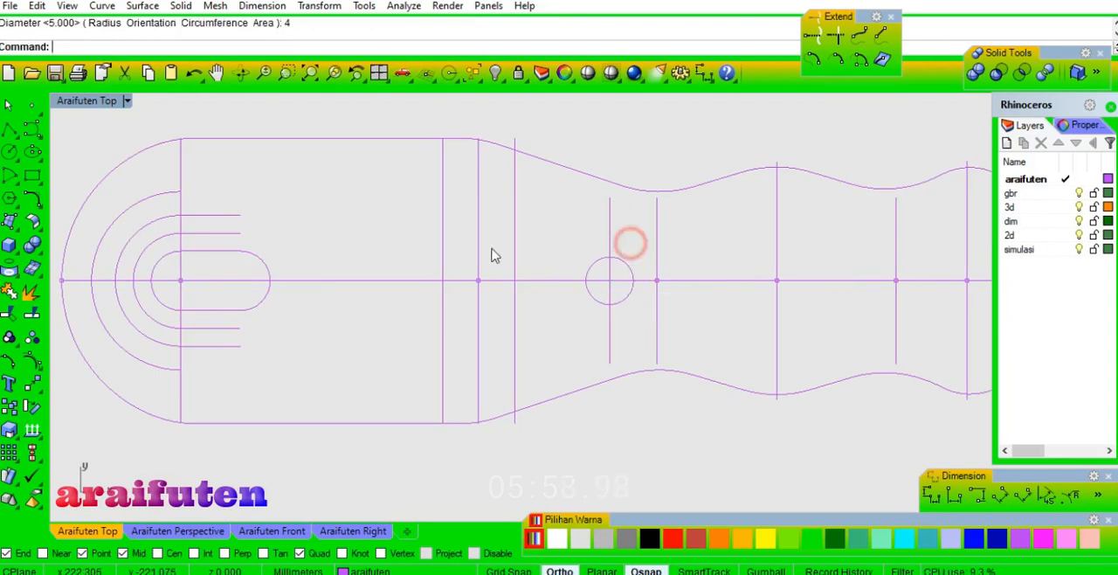
Extend both ends of the two remaining U curves to the offset vertical just past the taper's start.
right_click_drag(494, 249, 570, 248)
type("ex")
key("Return")
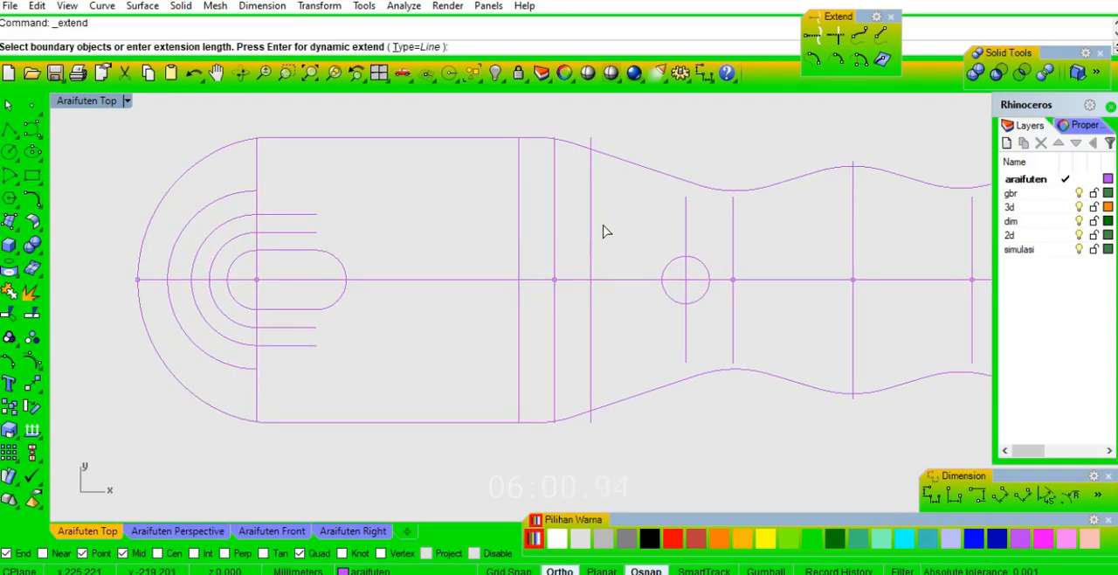
left_click(592, 229)
key("Return")
left_click(310, 236)
left_click(314, 345)
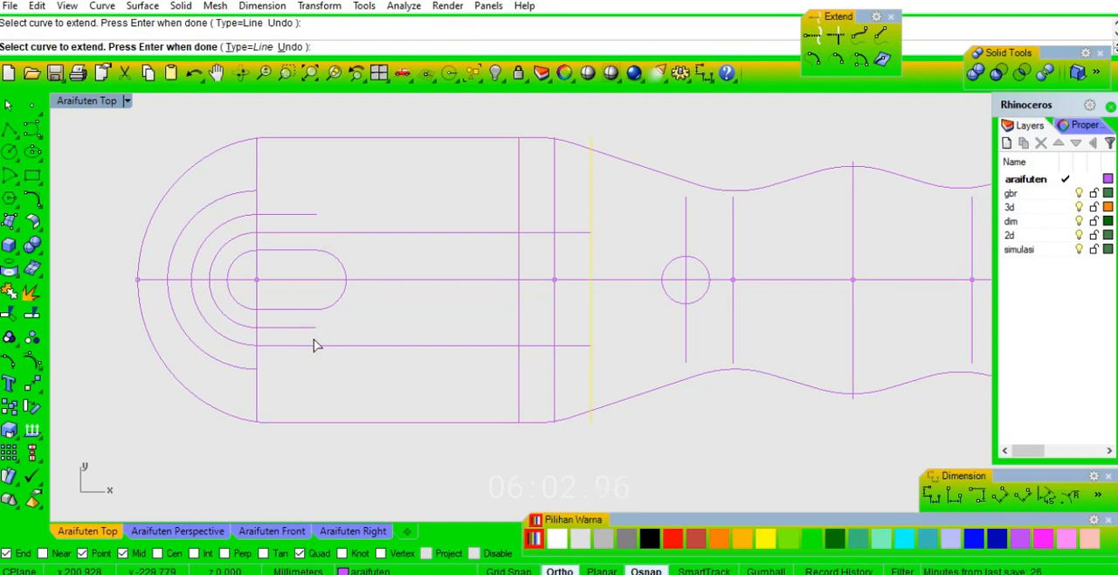
key("Return")
Trim the outer extended U curve's two ends back to the offset vertical just before the taper's start.
left_click(519, 197)
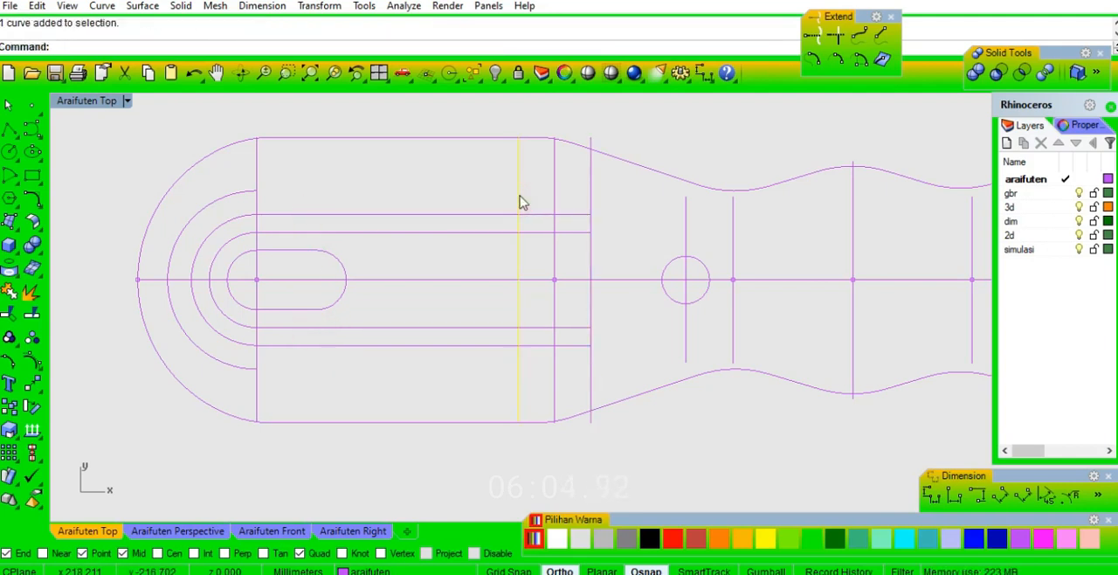
key("ctrl+t")
left_click(536, 214)
left_click(535, 346)
key("Return")
left_click(476, 372)
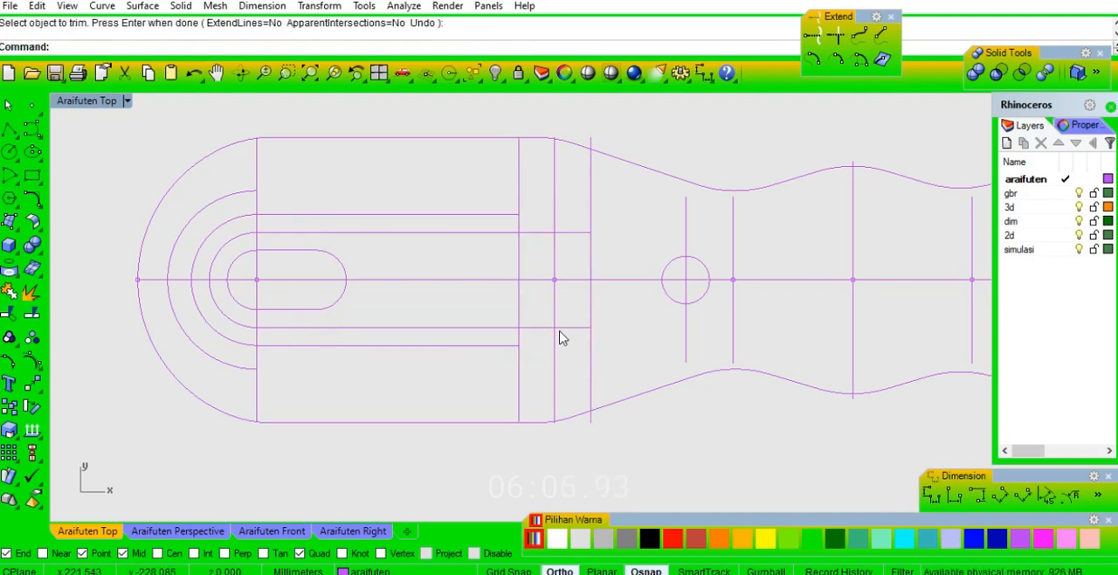
Enable the tangent snap and draw two lines from the inner U curve's ends tangent to the 4 mm circle.
key("ctrl+l")
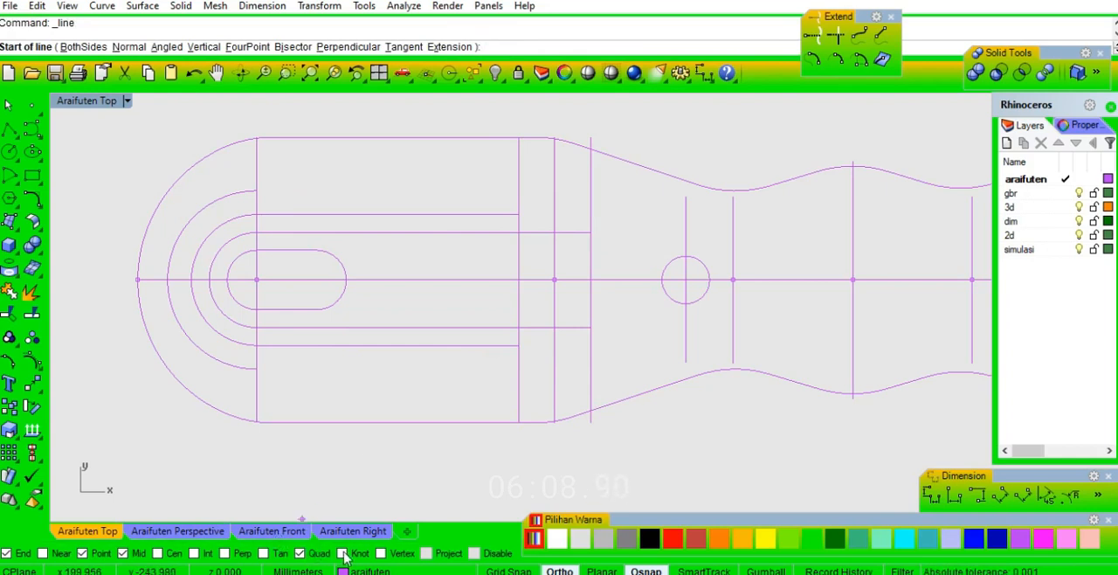
left_click(272, 553)
scroll(613, 280, "up", 2)
left_click(579, 208)
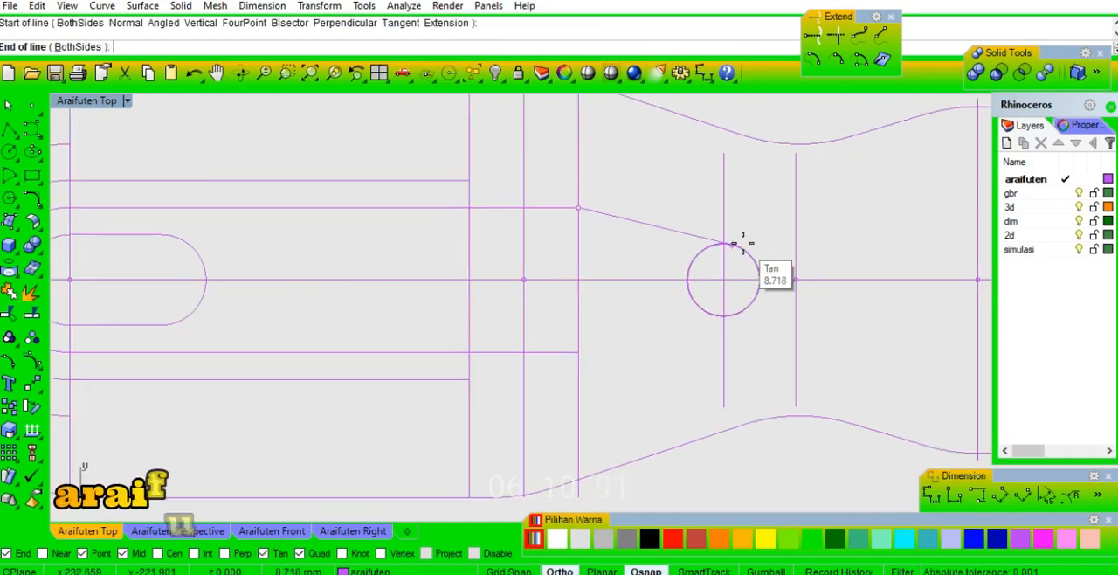
left_click(743, 243)
key("ctrl+l")
left_click(578, 352)
left_click(735, 317)
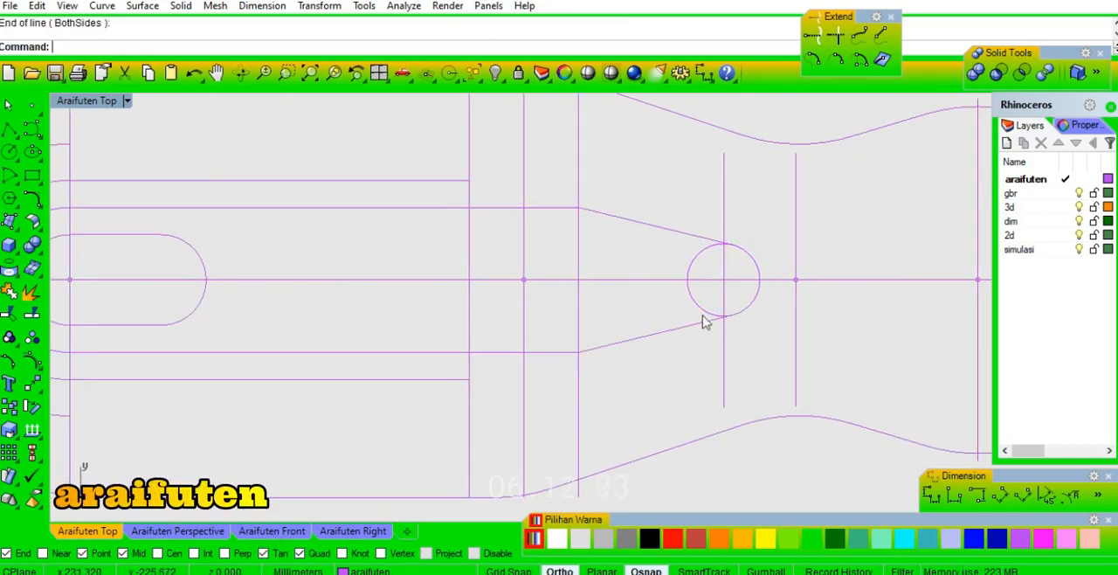
Trim away the circle's inner part and join the inner U, tangent lines and remaining arc into one closed curve.
scroll(708, 330, "up", 2)
left_click_drag(722, 345, 692, 285)
left_click_drag(713, 170, 648, 212, "shift")
key("ctrl+t")
key("Return")
key("ctrl+j")
scroll(689, 205, "down", 4)
left_click(594, 176, "shift")
key("Return")
right_click_drag(536, 174, 618, 223)
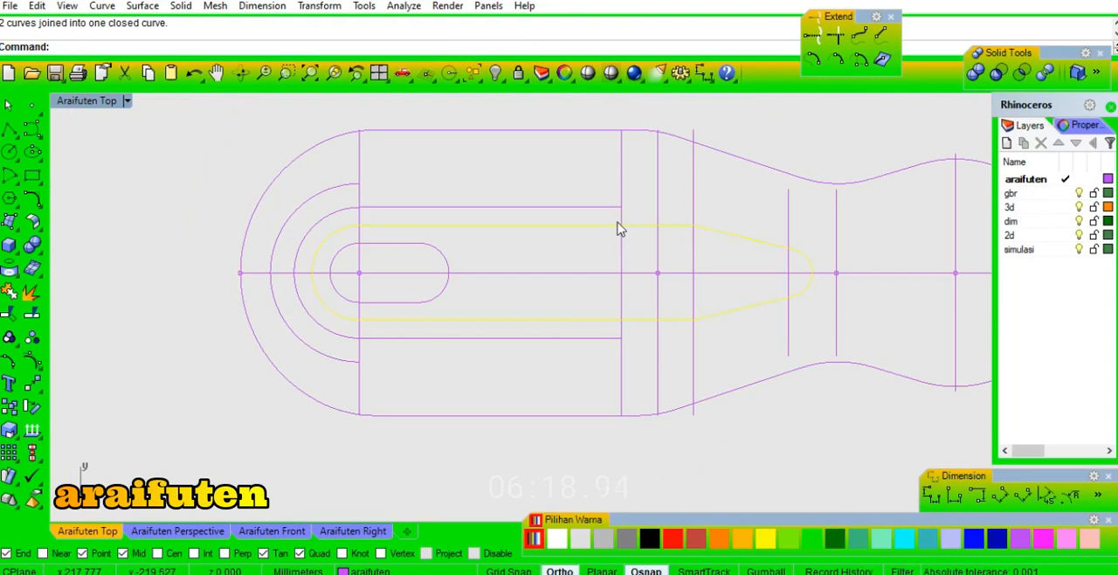
Trim the vertical between the outer U curve's ends and join its two remaining pieces to that curve.
key("Escape")
left_click(620, 208)
key("ctrl+t")
left_click(621, 246)
key("Return")
key("ctrl+j")
left_click(555, 180)
Trim the handle's first vertical between the outermost arc's ends and join the remaining pieces with the arc.
left_click_drag(374, 174, 345, 190)
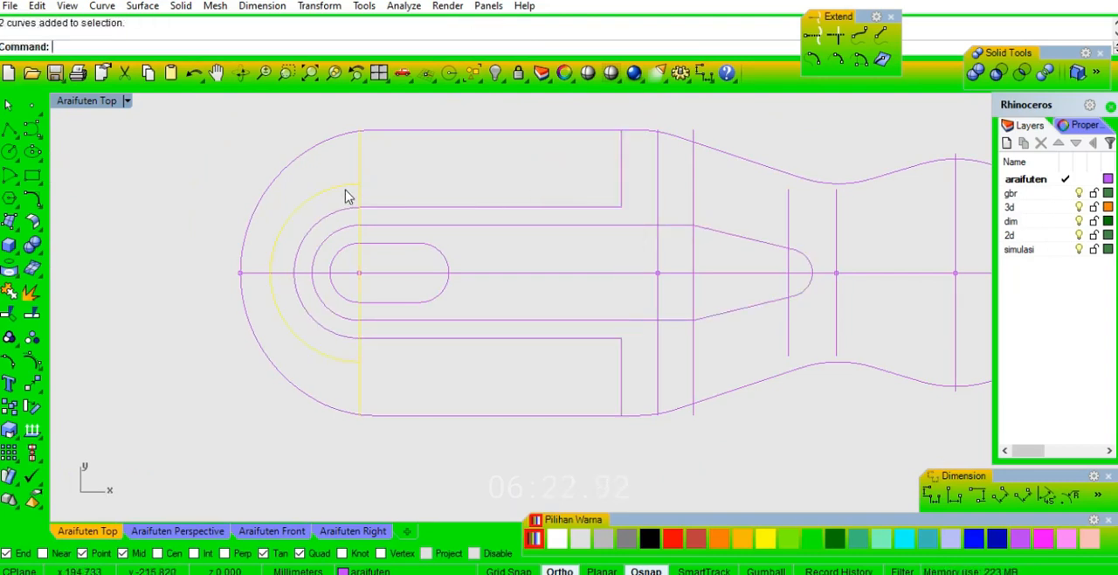
key("ctrl+t")
left_click(362, 195)
key("Return")
key("ctrl+j")
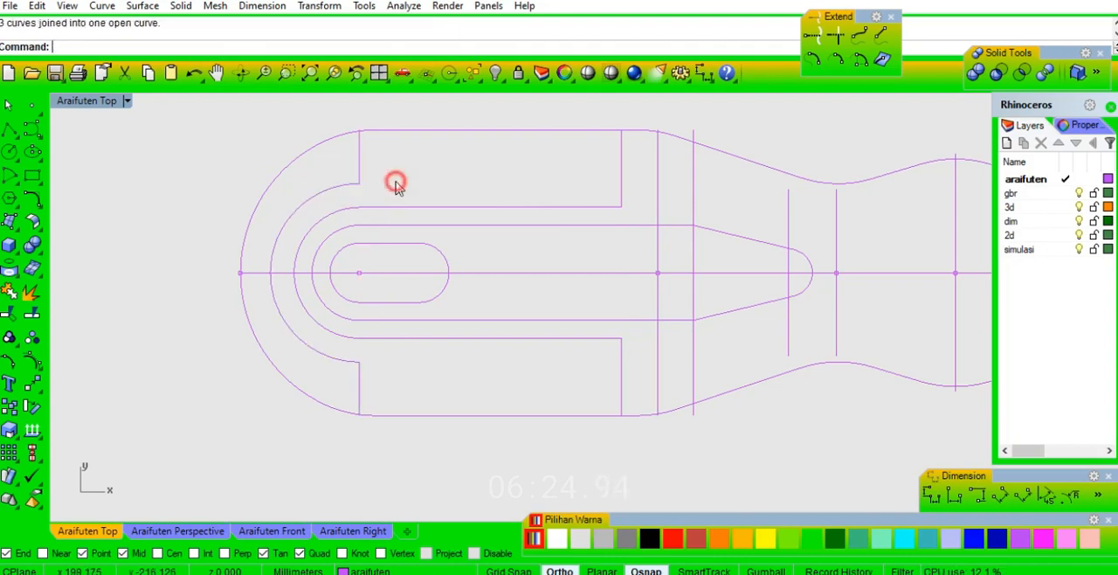
Examine the whole screwdriver drawing from the handle to the tip.
scroll(395, 185, "down", 2)
scroll(498, 227, "down", 4)
scroll(786, 279, "up", 8)
scroll(792, 250, "up", 4)
scroll(817, 239, "down", 9)
right_click_drag(286, 249, 667, 251)
scroll(693, 250, "down", 4)
right_click_drag(540, 209, 517, 235)
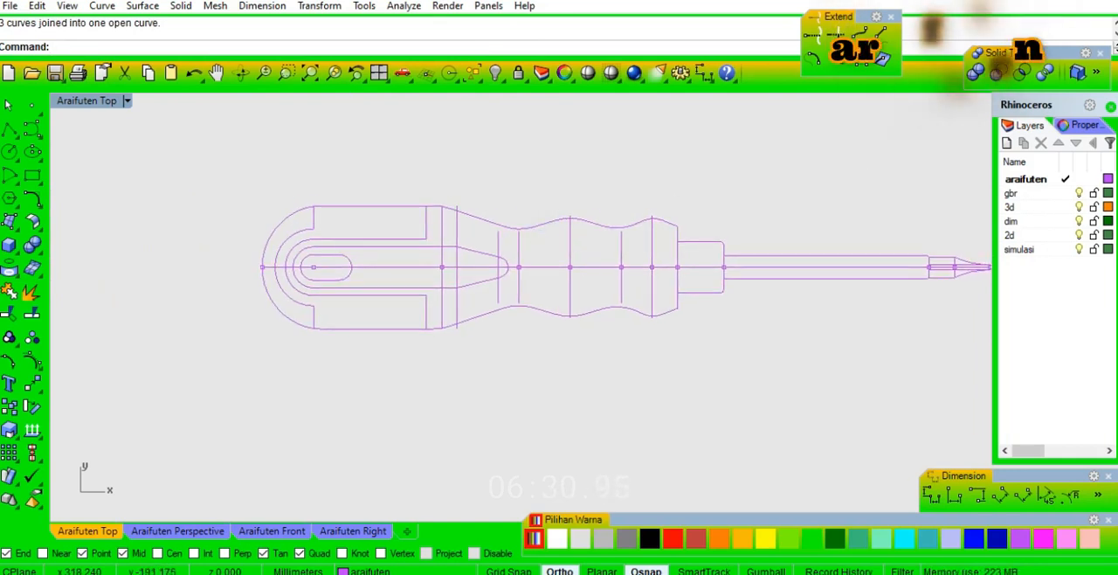
Fillet the upper and lower corners of the stepped arc and outer U curve in the handle with a 1 mm radius.
scroll(367, 264, "up", 2)
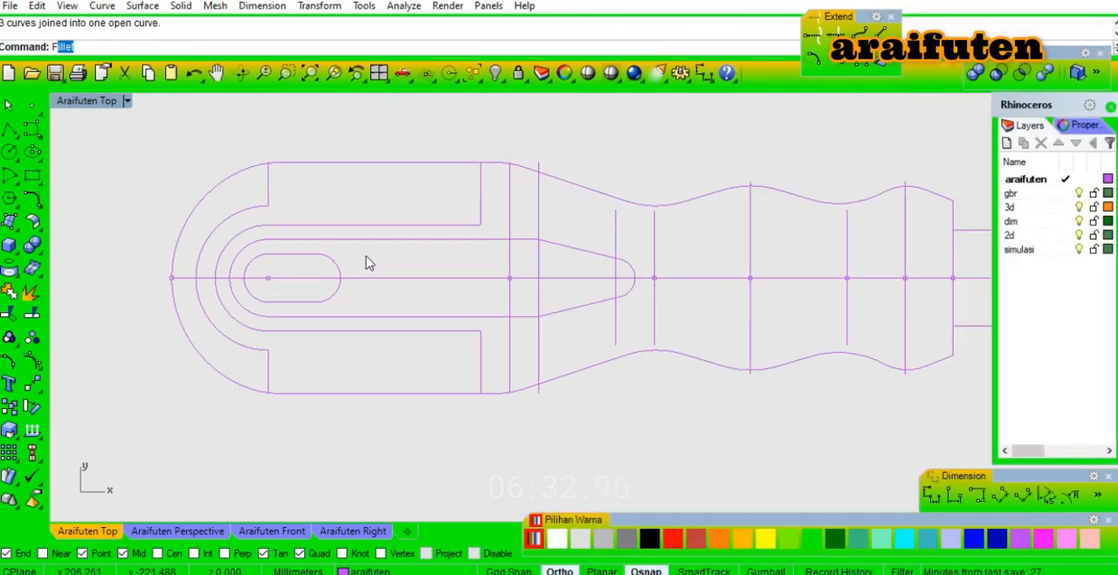
key("Return")
type("1")
key("Return")
left_click(480, 213)
left_click(467, 225)
key("Return")
left_click(269, 196)
left_click(257, 207)
key("Return")
left_click(266, 359)
left_click(462, 332)
Copy the complete detailed screwdriver drawing straight up, placing the copy above the half-mirrored construction profile.
scroll(433, 274, "down", 3)
scroll(535, 270, "down", 5)
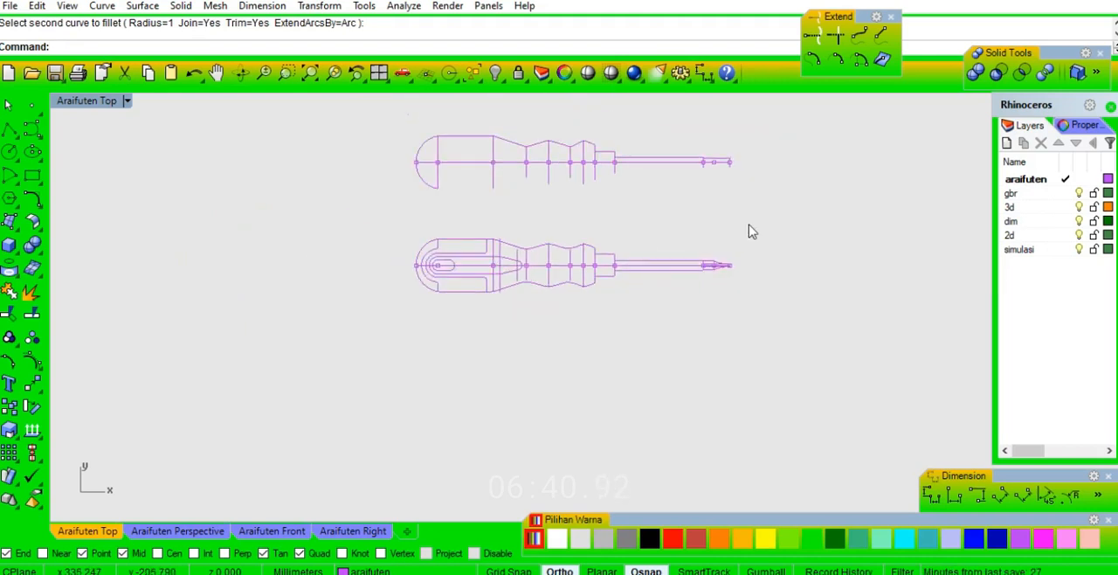
left_click_drag(384, 348, 384, 348)
type("co")
key("Return")
left_click(784, 256)
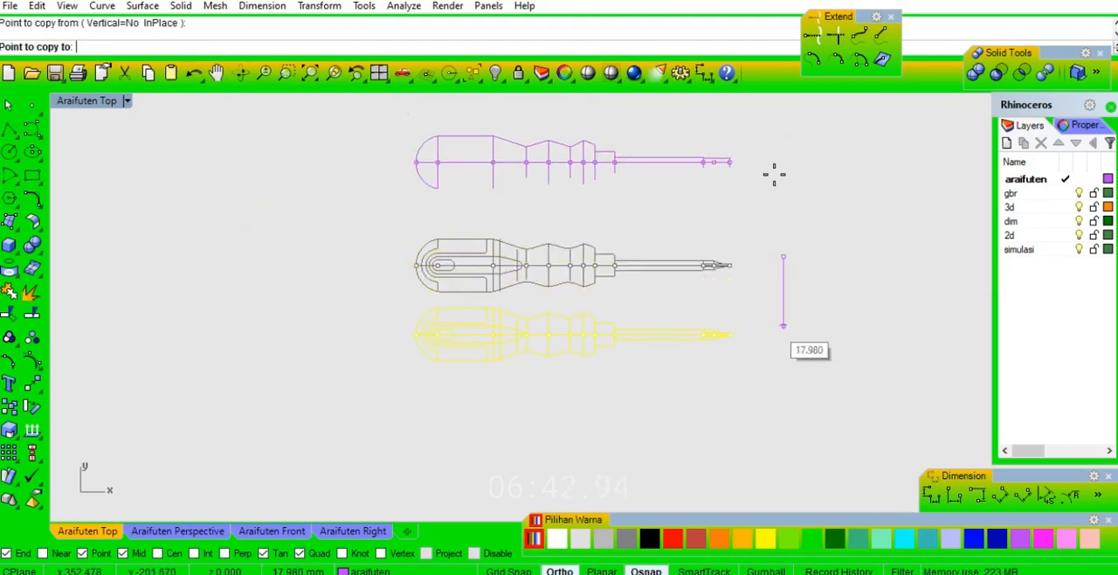
right_click_drag(768, 143, 756, 292)
left_click(754, 202)
right_click(754, 202)
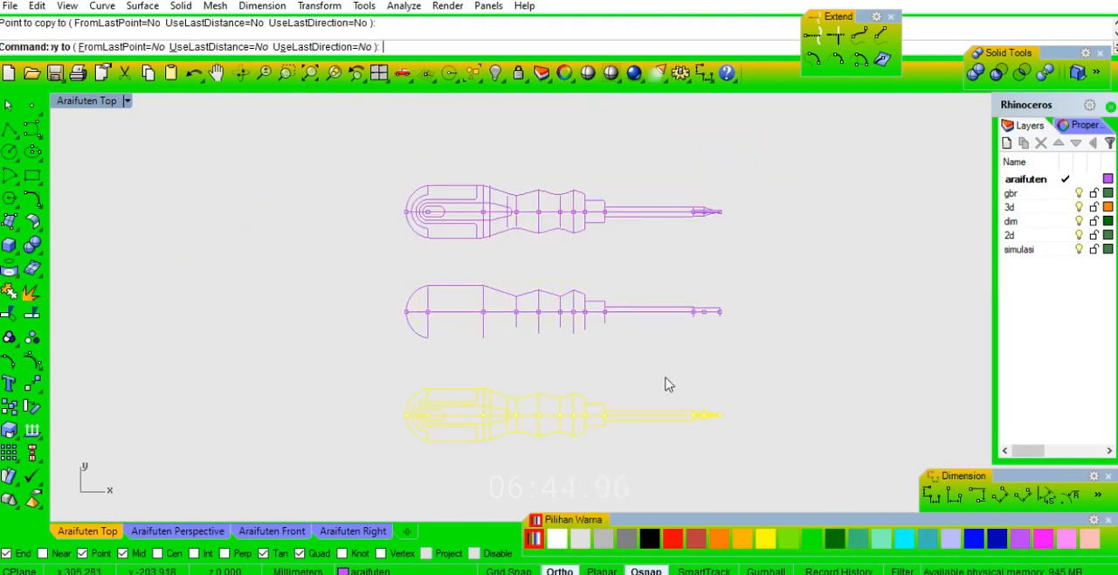
right_click_drag(655, 485, 687, 352)
key("Escape")
Delete the centre line and the leftover inner construction lines around the tip of the lower screwdriver drawing.
scroll(749, 293, "up", 6)
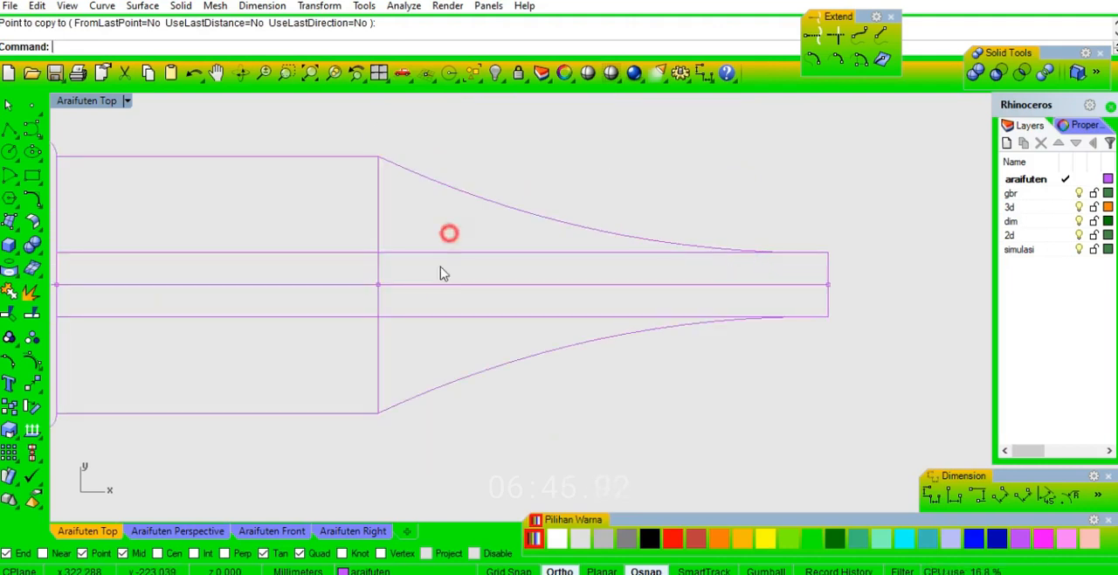
left_click_drag(449, 233, 414, 351)
key("Delete")
scroll(573, 264, "down", 2)
left_click_drag(441, 238, 91, 221)
key("Delete")
scroll(828, 241, "down", 5)
left_click(671, 240)
scroll(662, 223, "up", 2)
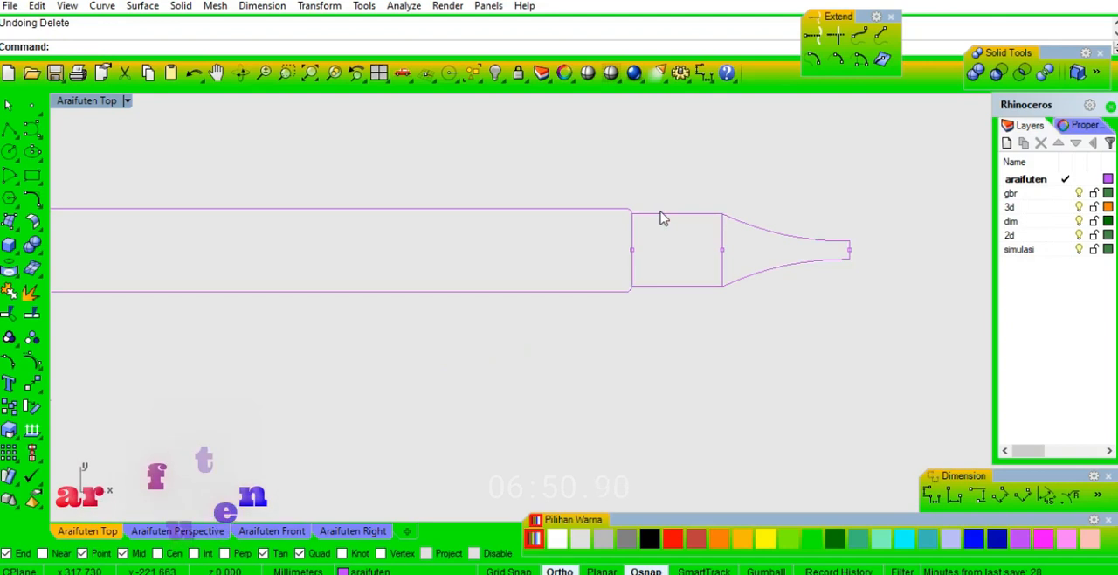
Delete the leftover construction lines along the shank and handle of the lower screwdriver drawing.
left_click(661, 213)
left_click(665, 255)
scroll(838, 256, "down", 4)
right_click_drag(430, 304, 698, 299)
right_click_drag(412, 284, 557, 285)
left_click_drag(499, 193, 387, 205)
key("Delete")
right_click_drag(268, 244, 759, 245)
left_click_drag(478, 167, 467, 166)
key("Delete")
Delete the other drawings above the cleaned screwdriver, keeping only the lowest detailed profile.
right_click_drag(353, 202, 536, 212)
scroll(263, 233, "down", 8)
right_click_drag(654, 258, 509, 239)
scroll(508, 238, "down", 2)
scroll(641, 348, "down", 8)
right_click_drag(682, 227, 657, 317)
left_click_drag(739, 165, 379, 330)
key("Delete")
middle_click(675, 197)
left_click(680, 180)
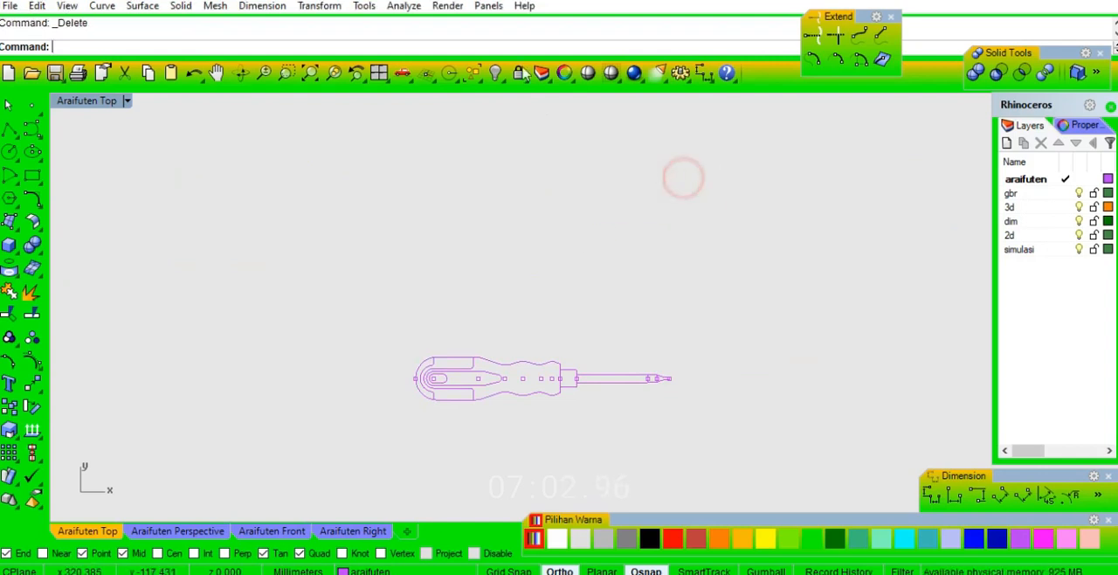
Select all point objects along the screwdriver's centre axis and delete them.
left_click(473, 75)
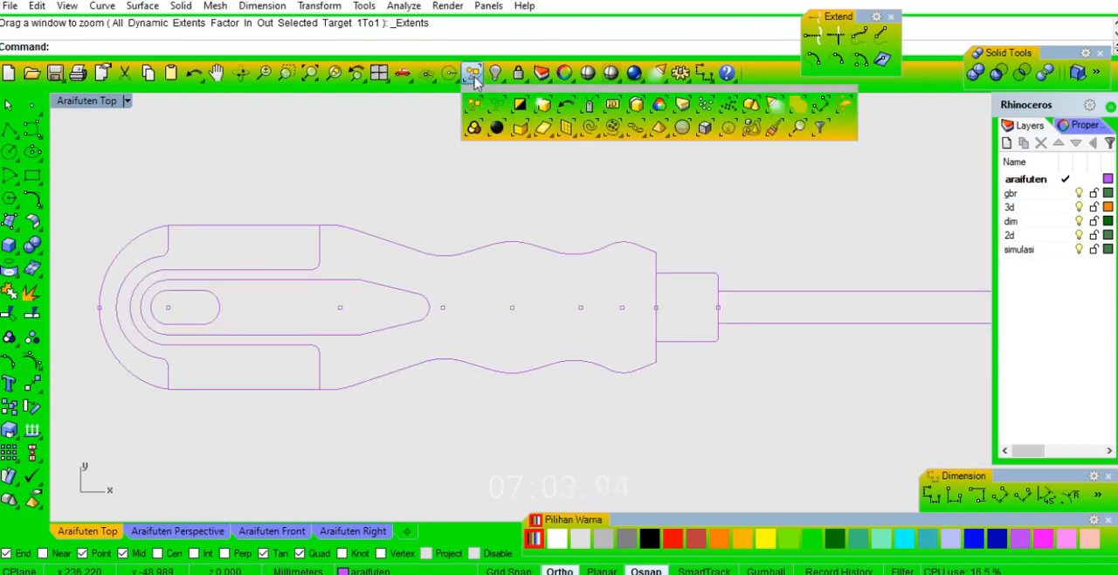
left_click(705, 104)
key("Delete")
scroll(515, 217, "down", 4)
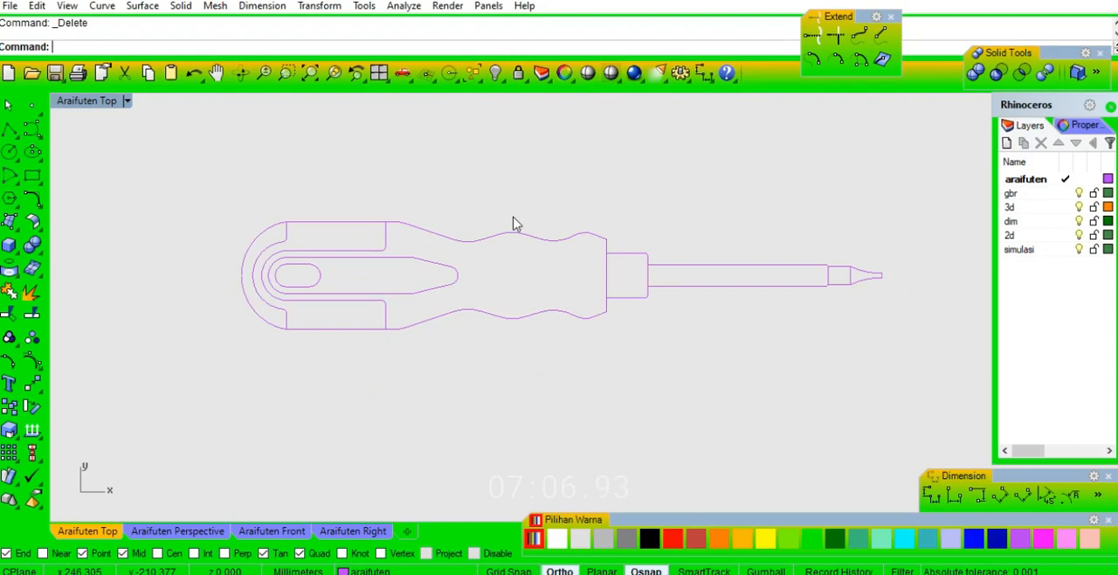
scroll(749, 301, "up", 2)
mouse_move(668, 359)
right_mouse_down()
mouse_move(669, 337)
mouse_move(687, 331)
mouse_move(686, 359)
right_mouse_up()
right_click_drag(637, 301, 635, 312)
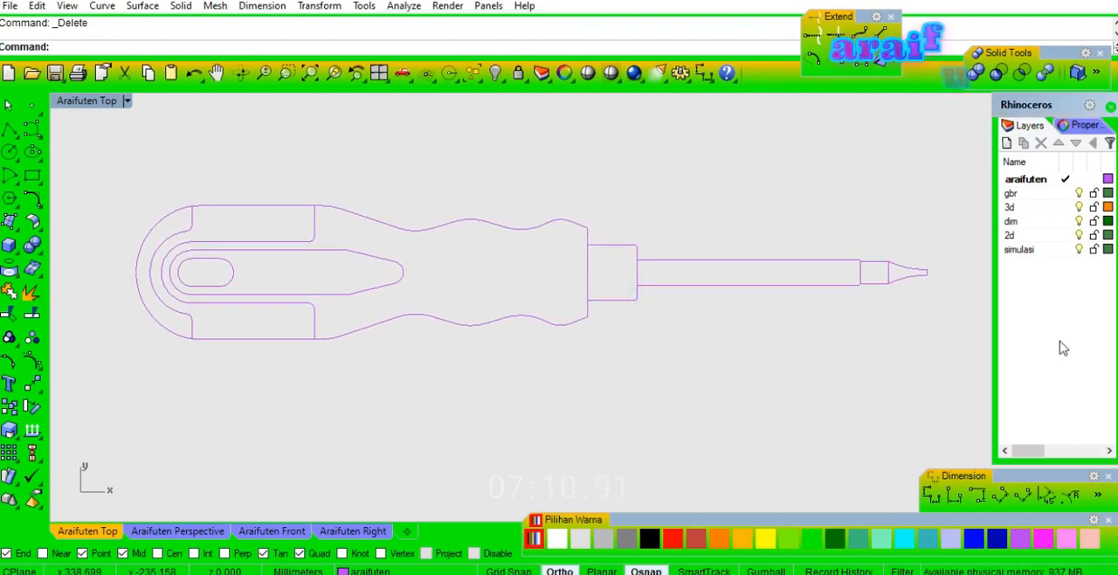